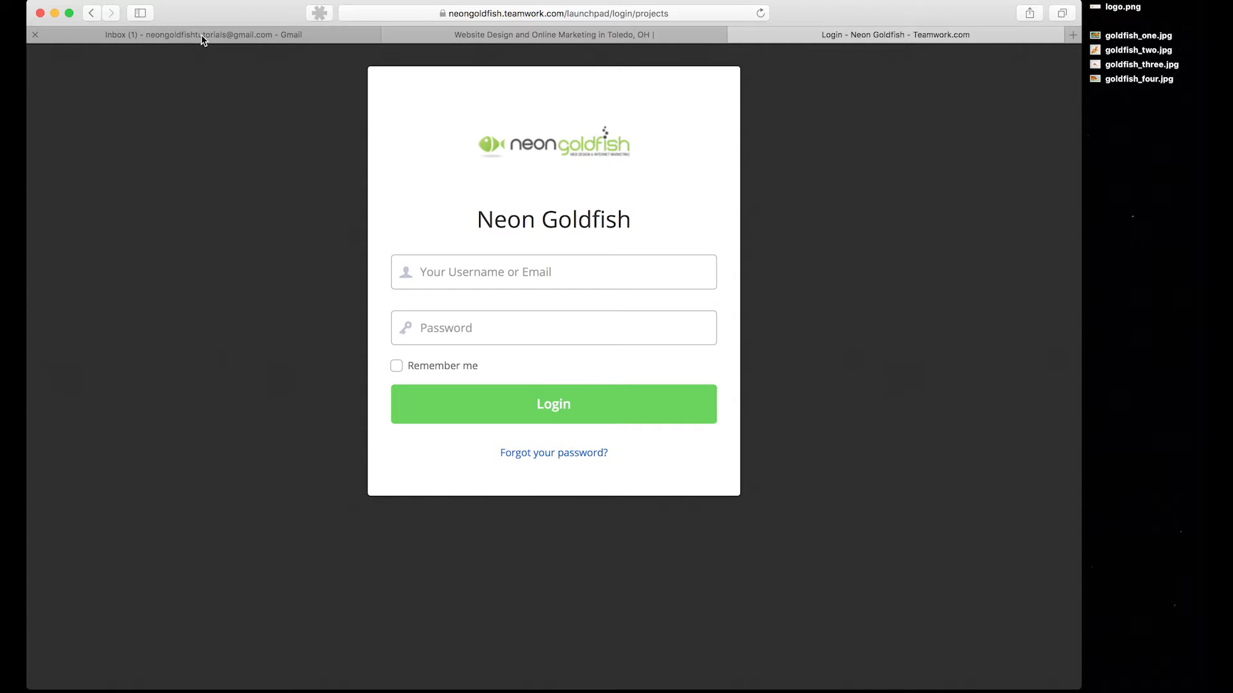
# Open the client login page from the Contact page of the Neon Goldfish website
pyautogui.click(514, 38)
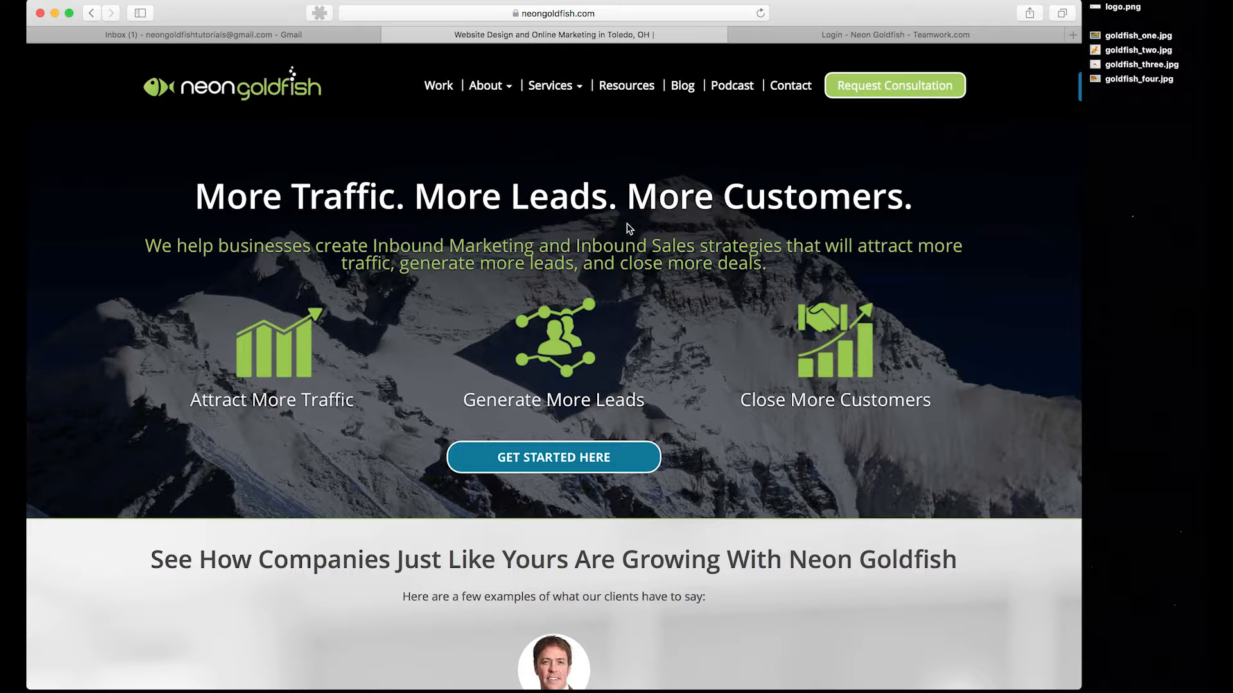
pyautogui.click(788, 90)
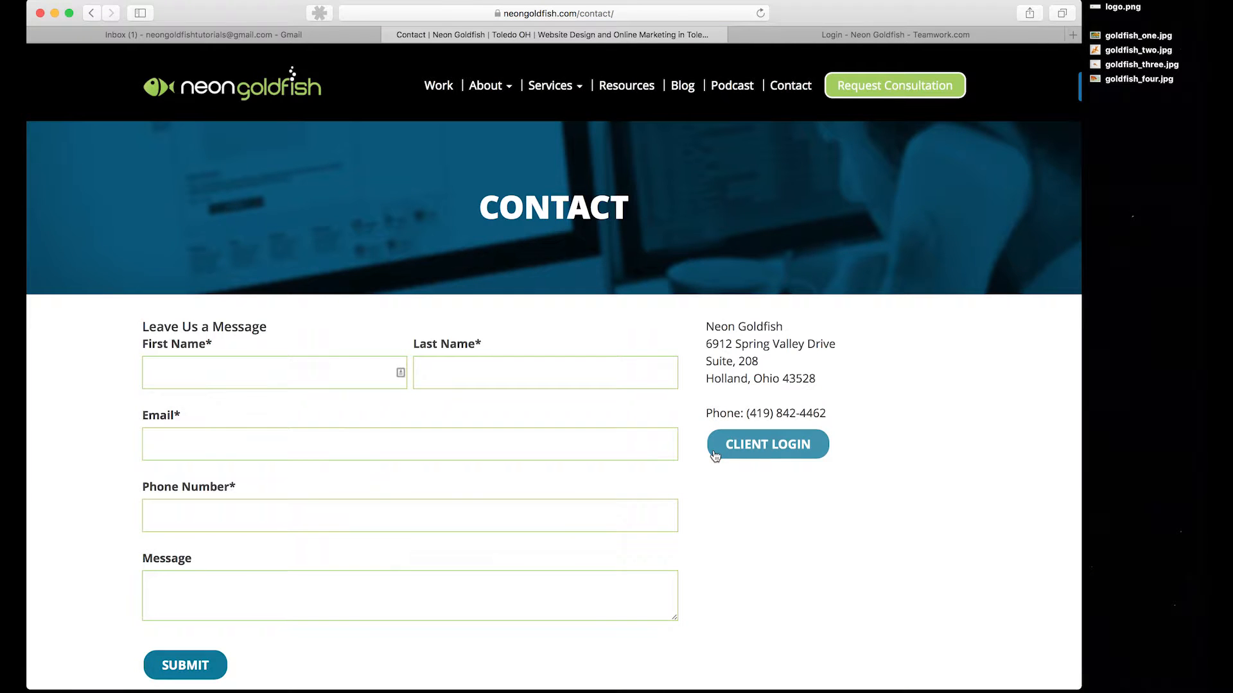
pyautogui.click(715, 452)
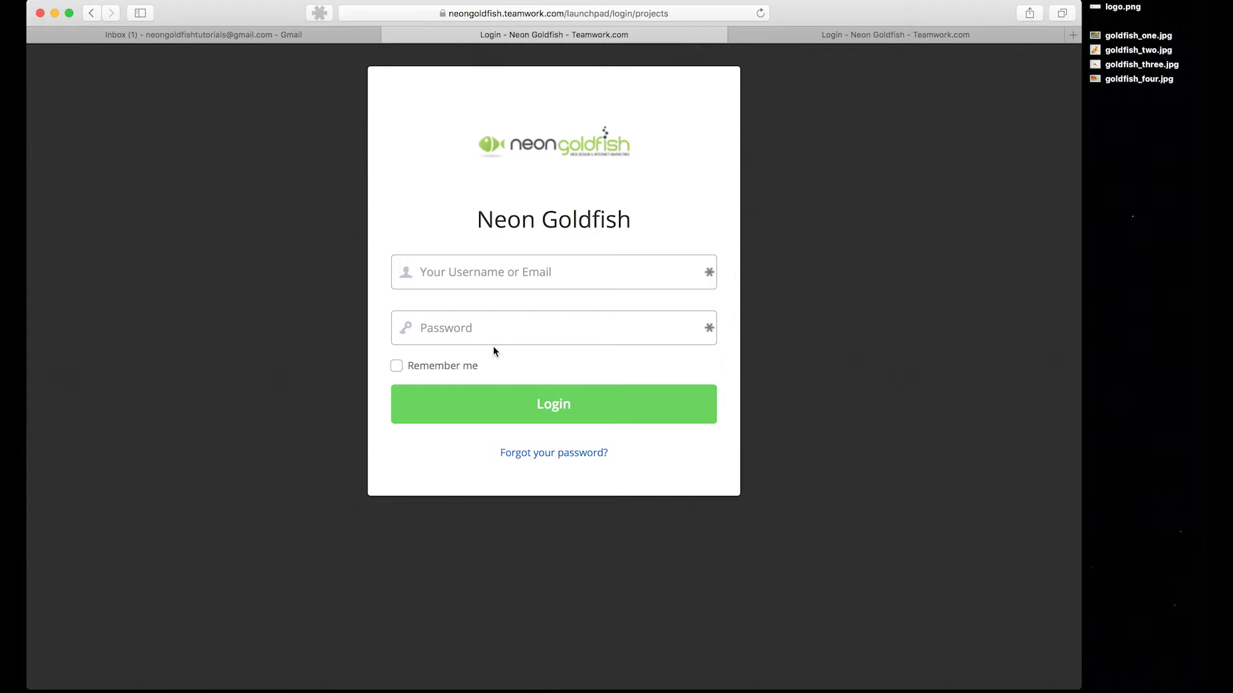
# Switch to the Gmail inbox, read the Neon Goldfish collaboration invitation through to its end, and follow its Get Started link
pyautogui.click(187, 35)
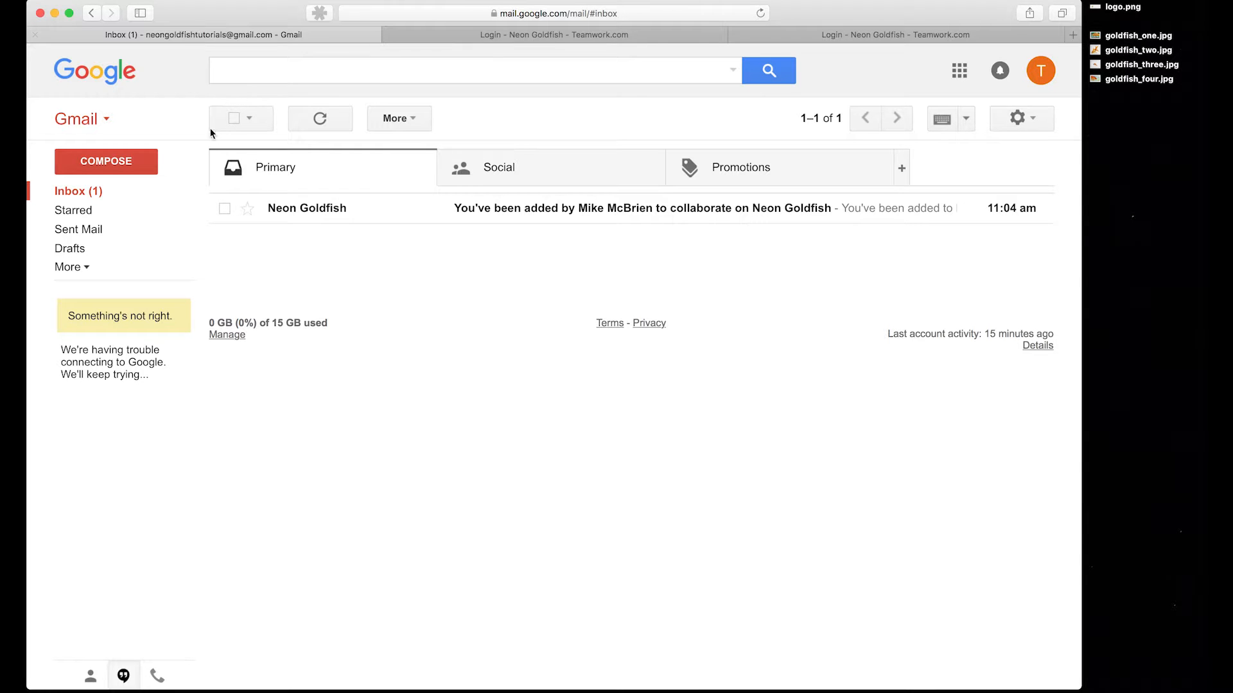
pyautogui.click(491, 217)
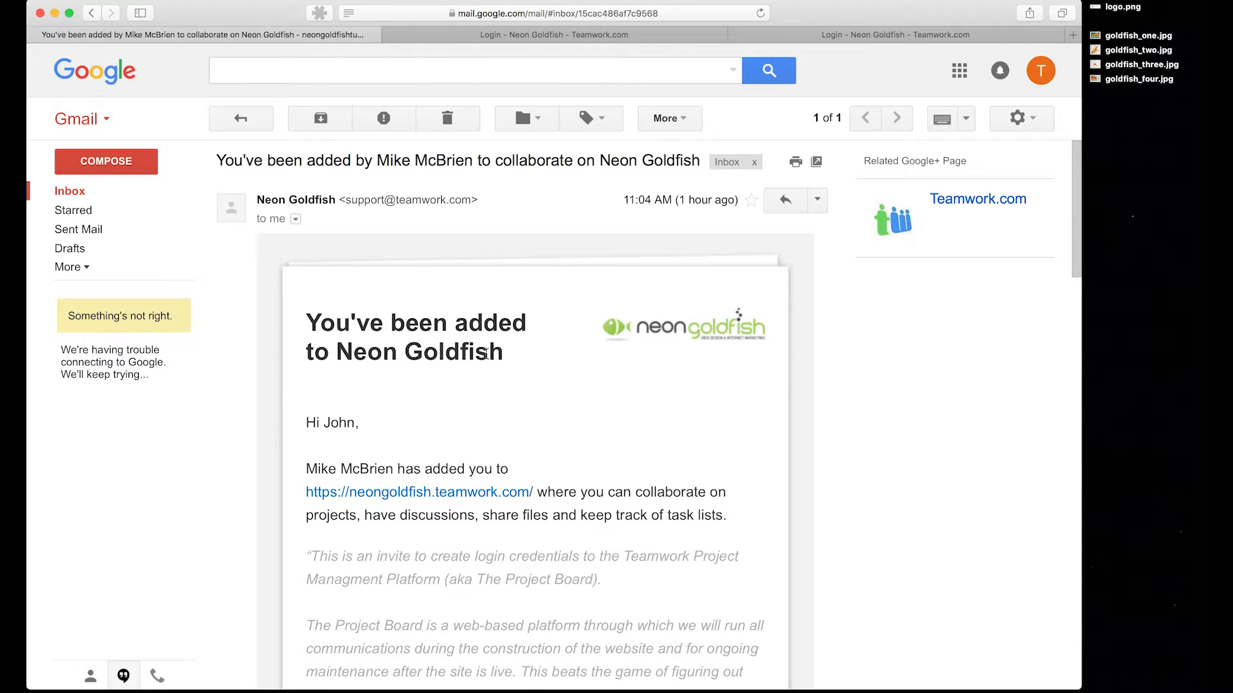
pyautogui.scroll(-3, 487, 357)
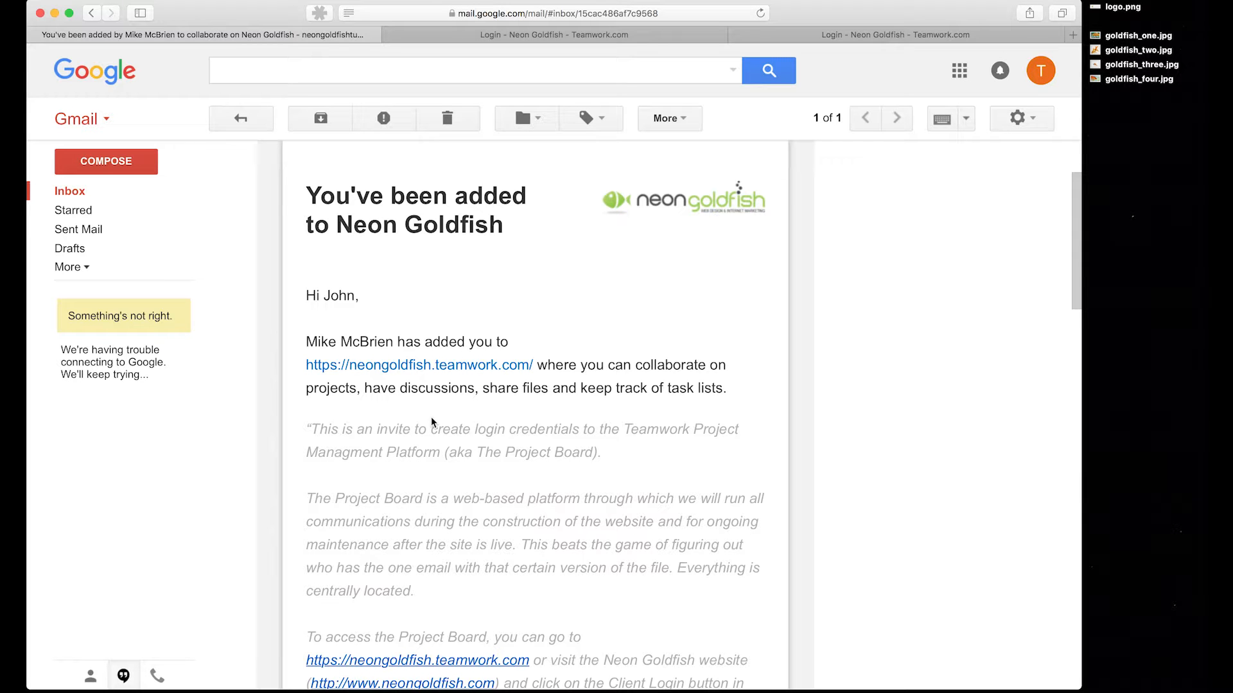
pyautogui.scroll(-1, 432, 421)
pyautogui.scroll(-3, 431, 418)
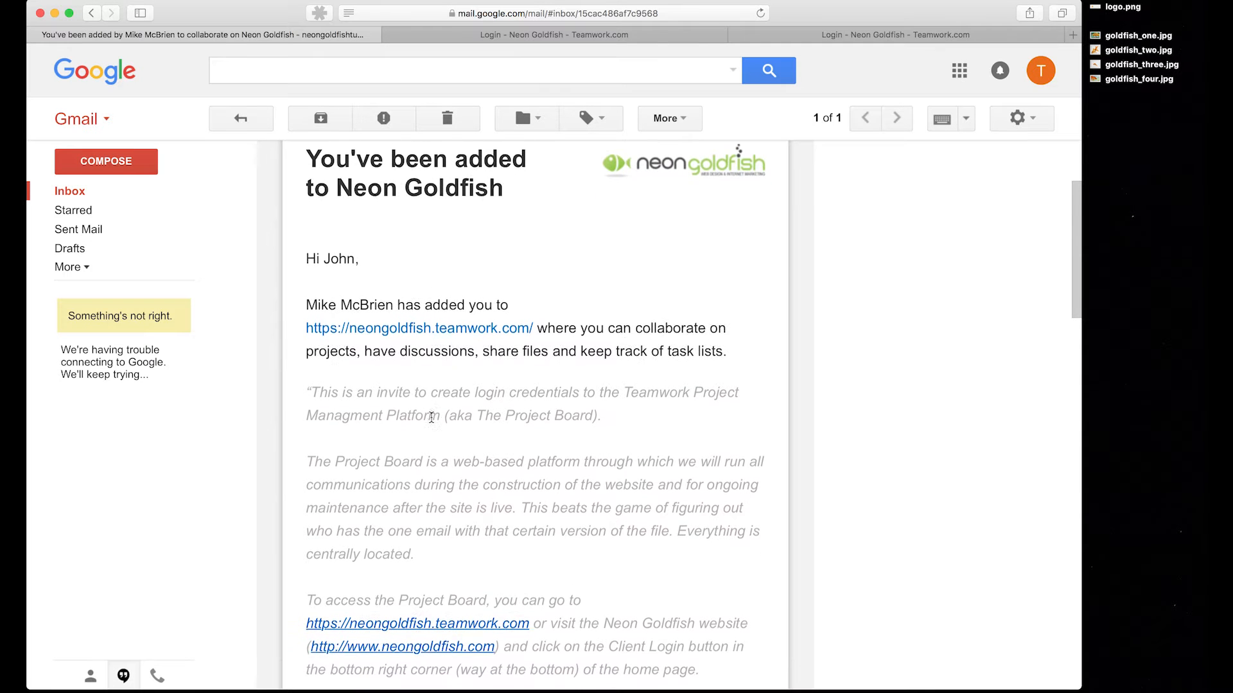
pyautogui.scroll(-15, 432, 417)
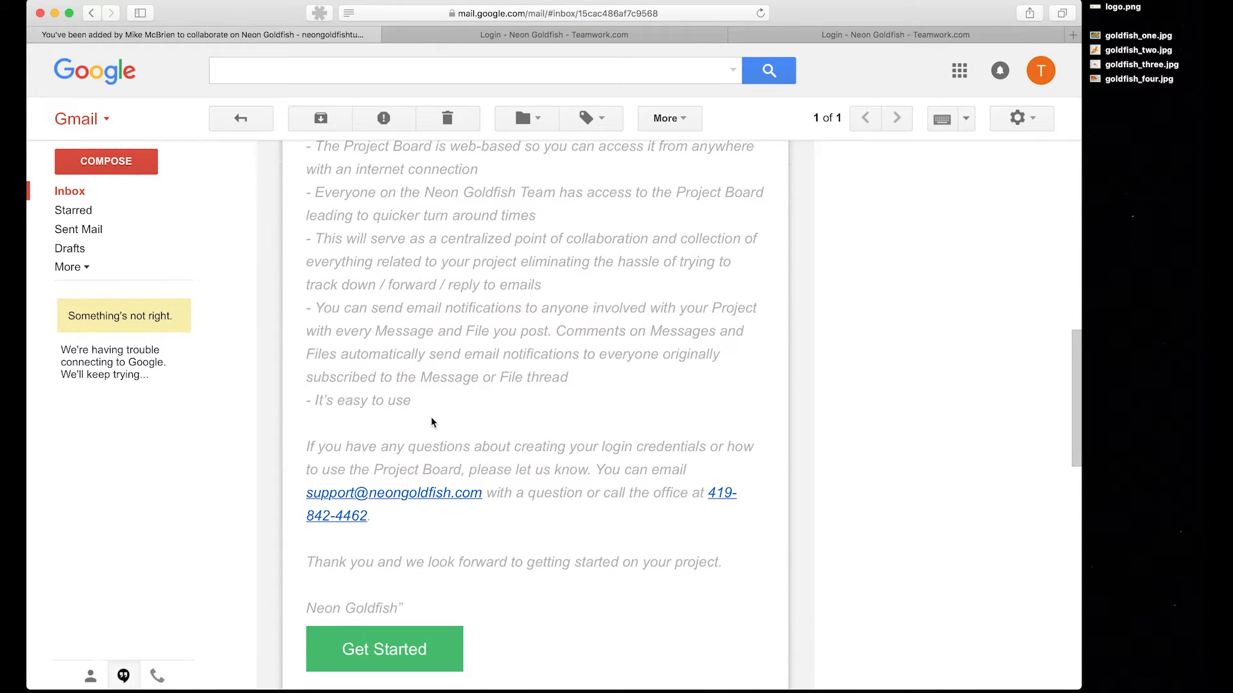
pyautogui.scroll(-5, 431, 421)
pyautogui.scroll(-6, 431, 422)
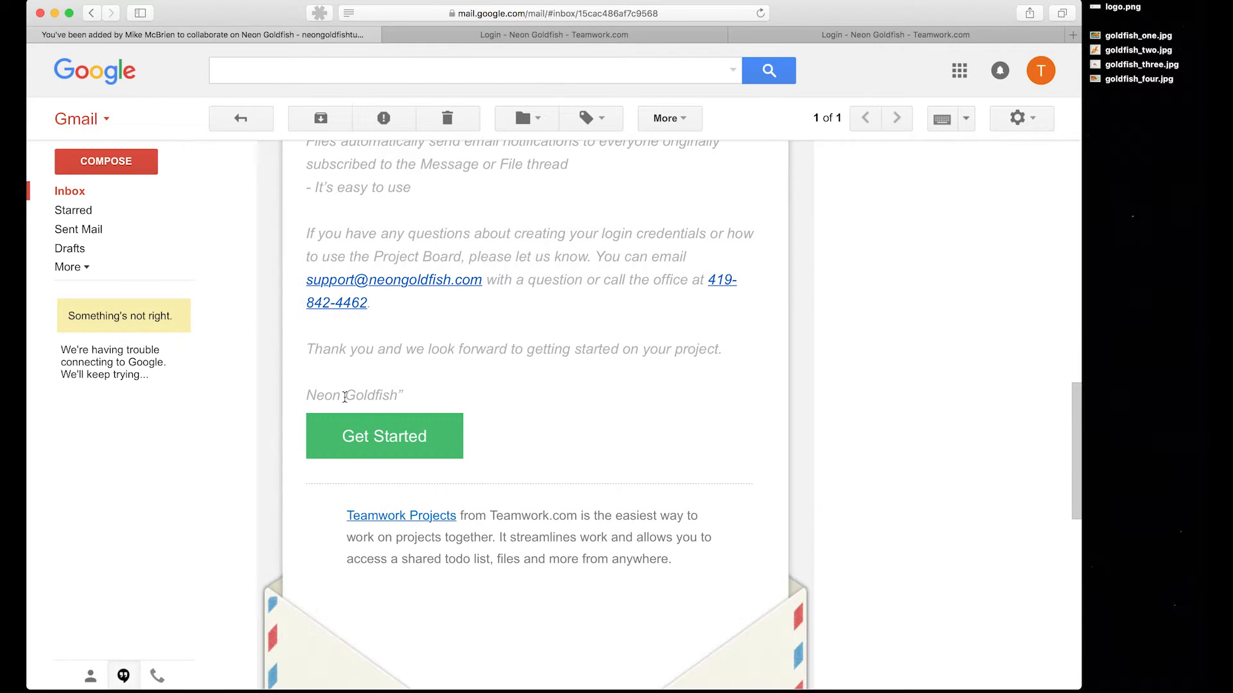
pyautogui.click(384, 435)
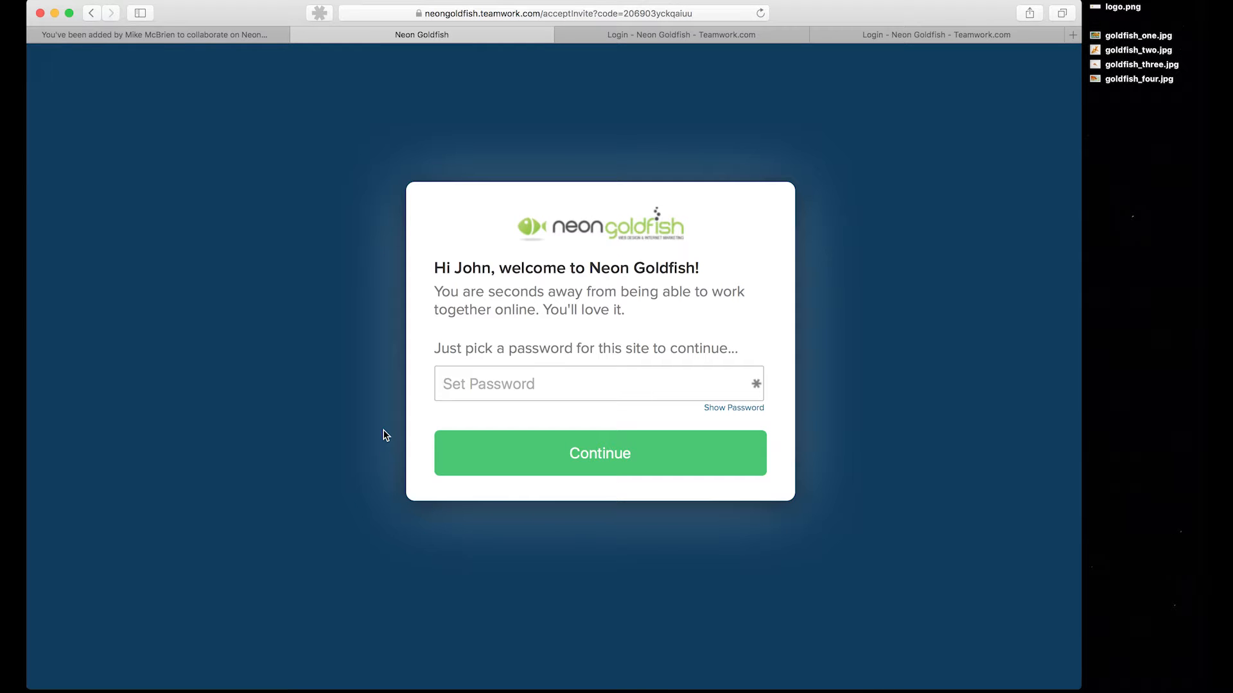
# Set a password for the new Neon Goldfish account and continue into the project
pyautogui.click(482, 374)
pyautogui.write('••')
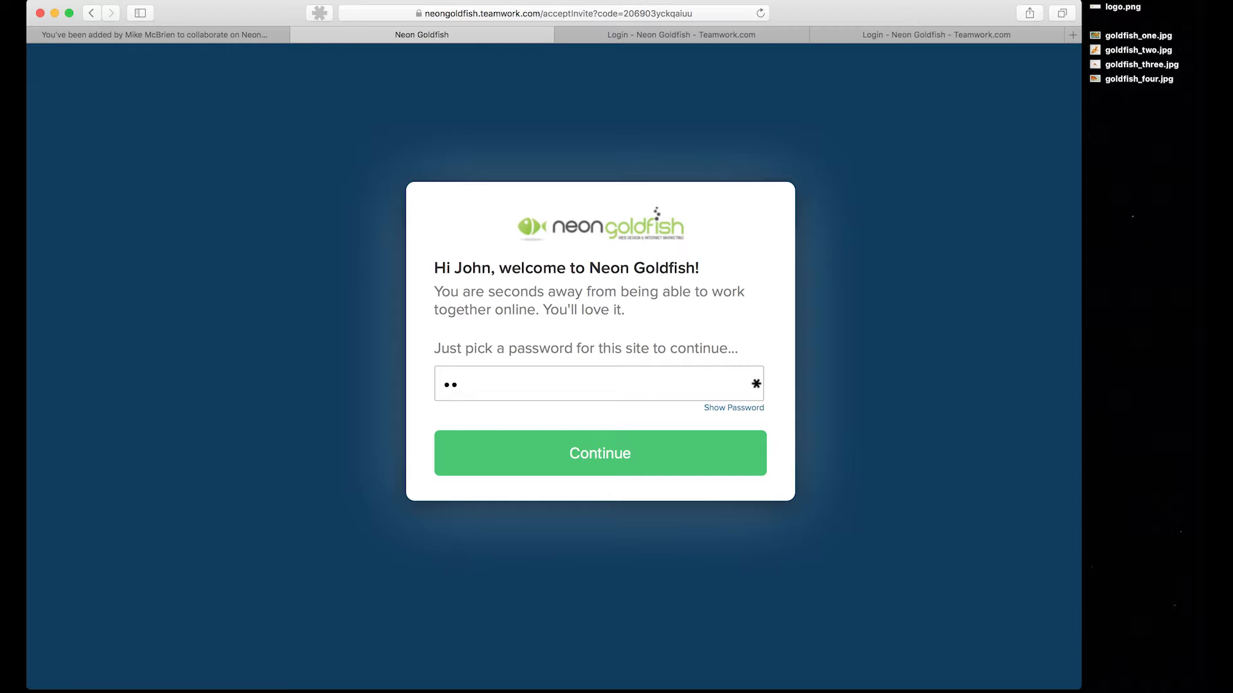
pyautogui.write('••••••••••')
pyautogui.click(583, 450)
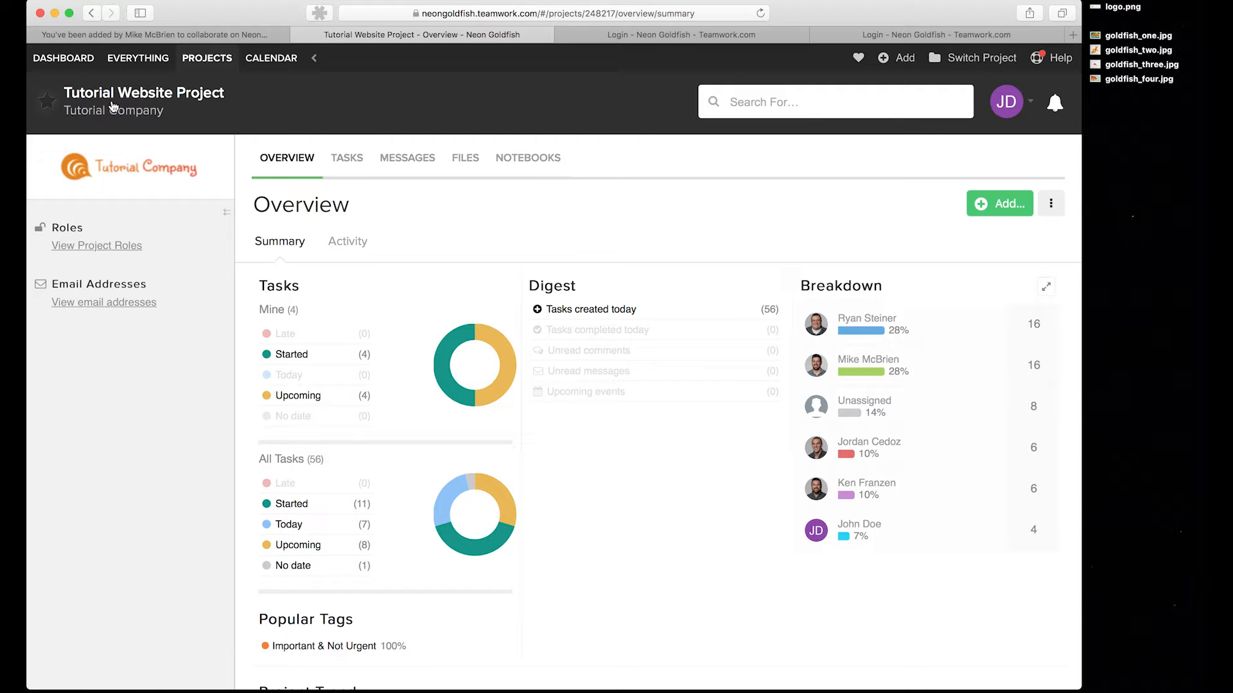
# Look over the project overview and start a new project message with the subject "Test Message"
pyautogui.moveTo(150, 124)
pyautogui.scroll(-10, 721, 571)
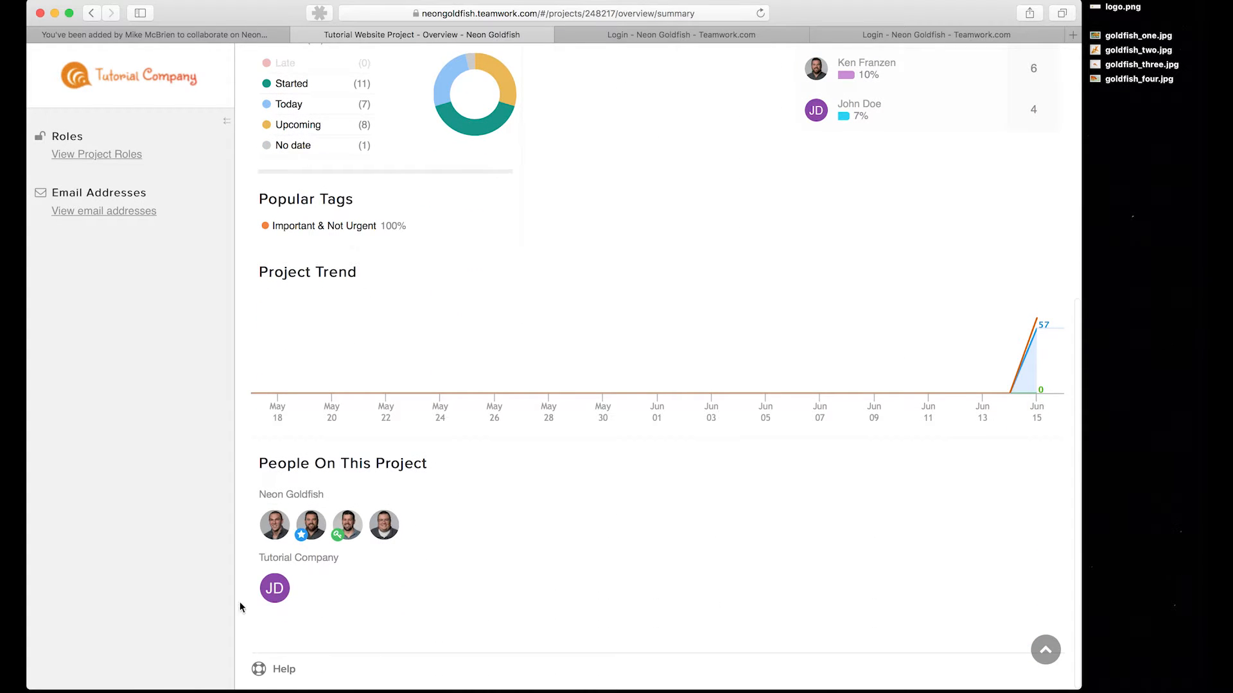
pyautogui.scroll(10, 263, 472)
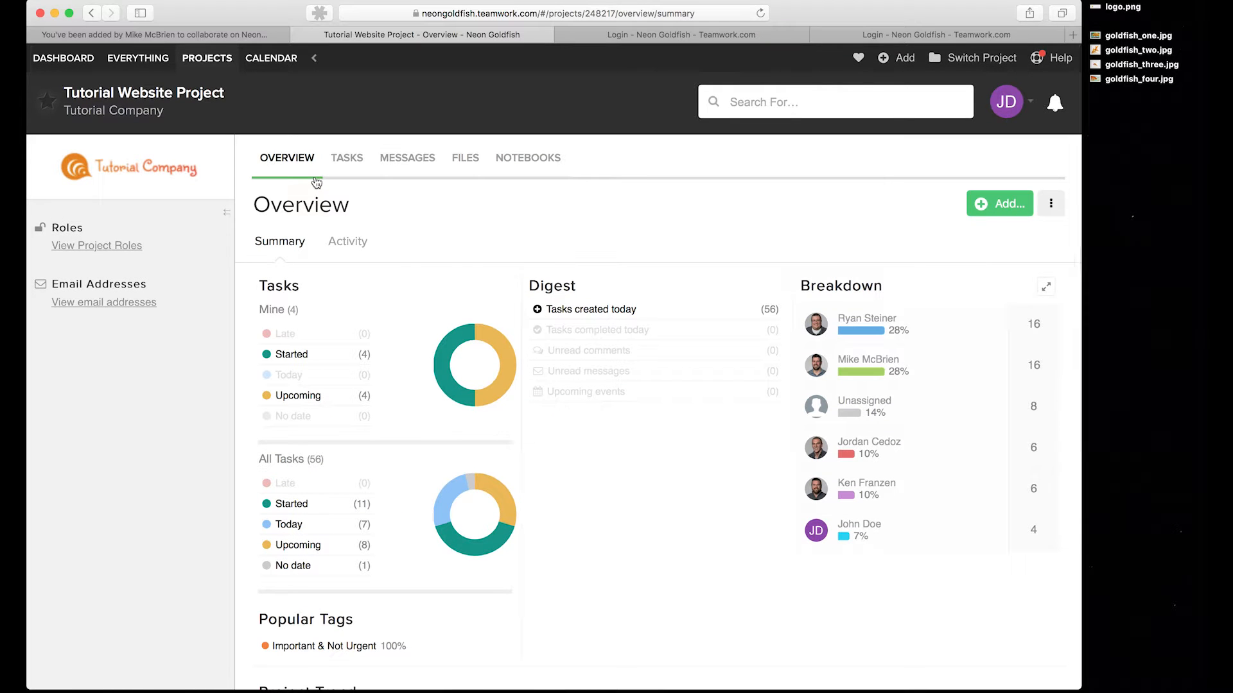
pyautogui.click(414, 151)
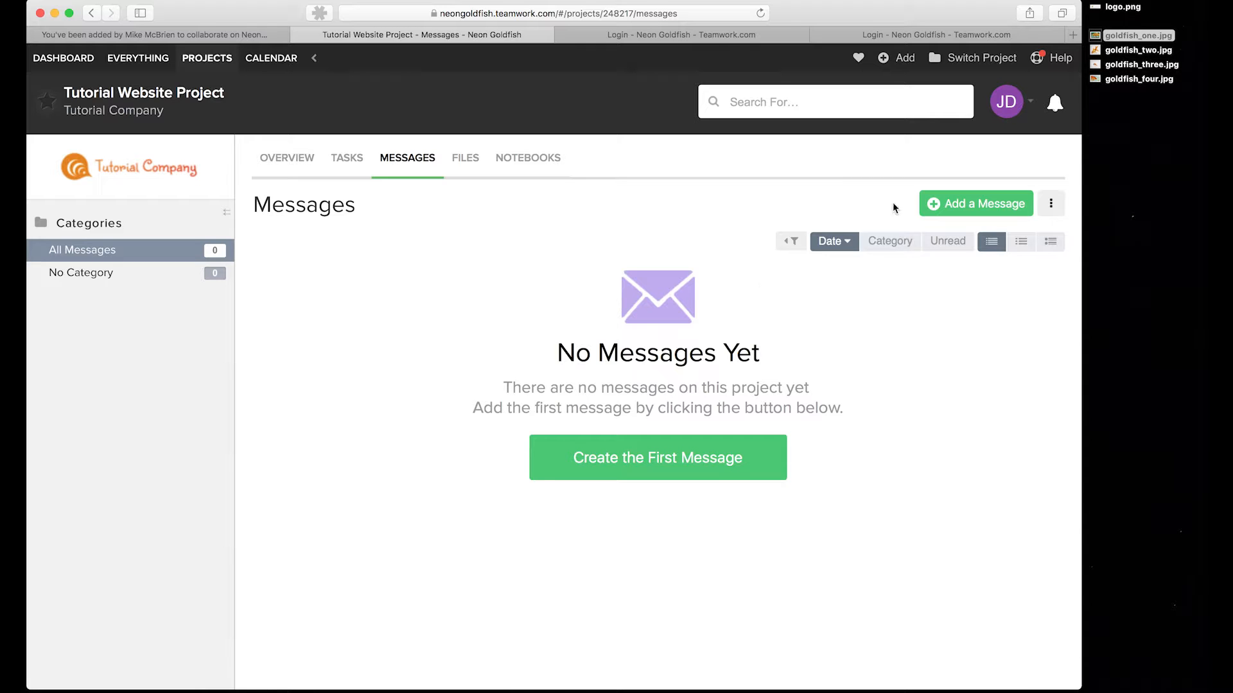
pyautogui.click(921, 211)
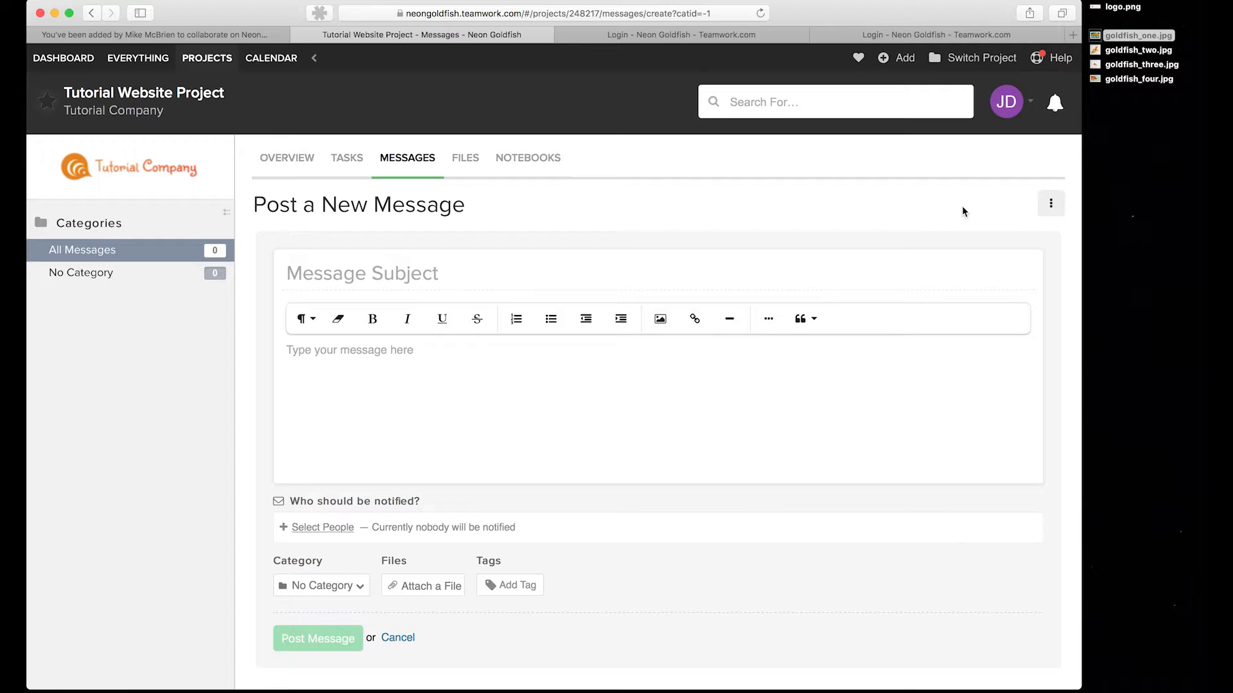
pyautogui.write('Test M')
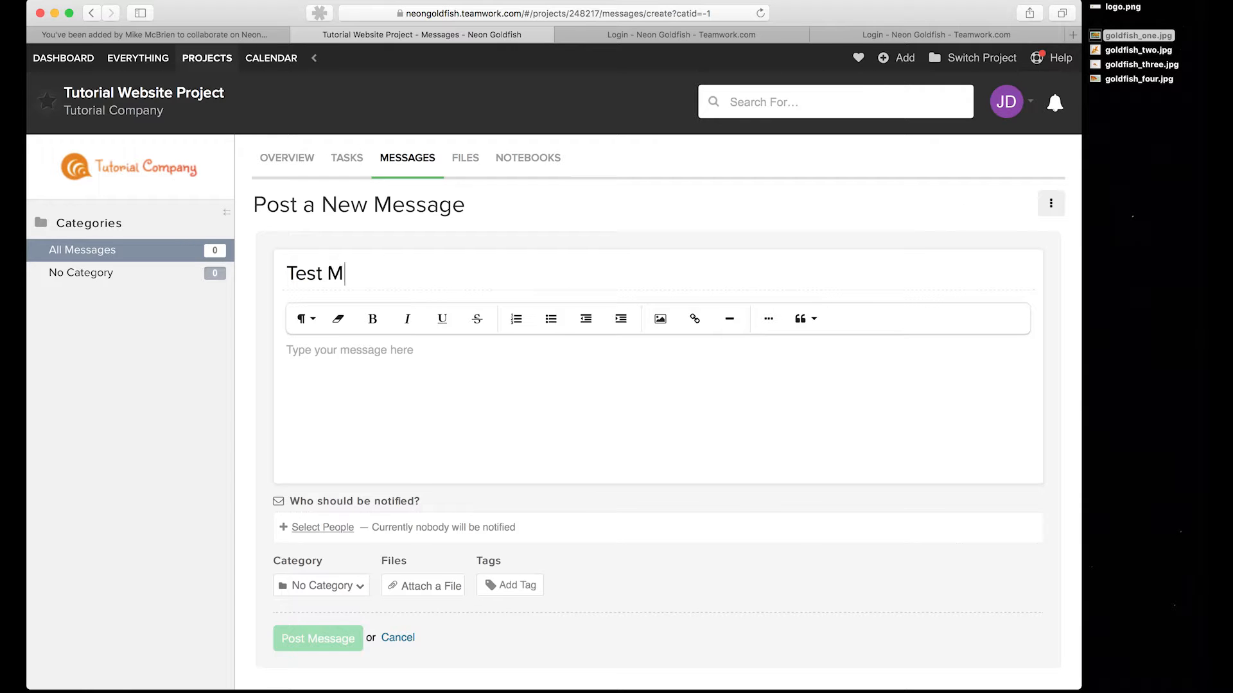
pyautogui.write('essage')
# Write the message body as "This is test message." followed by a separate paragraph "Check out google.com, its a cool site."
pyautogui.click(432, 413)
pyautogui.write('Thi')
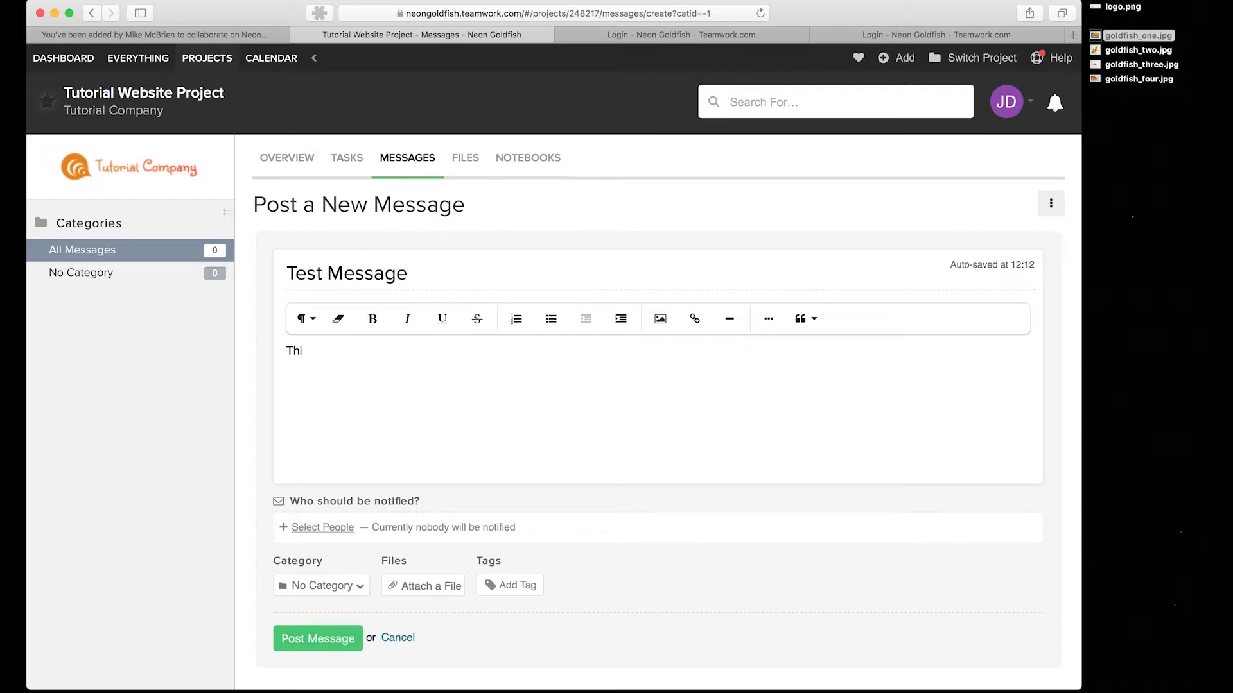
pyautogui.write('s is test message')
pyautogui.write('.  ')
pyautogui.write('Check out google.c')
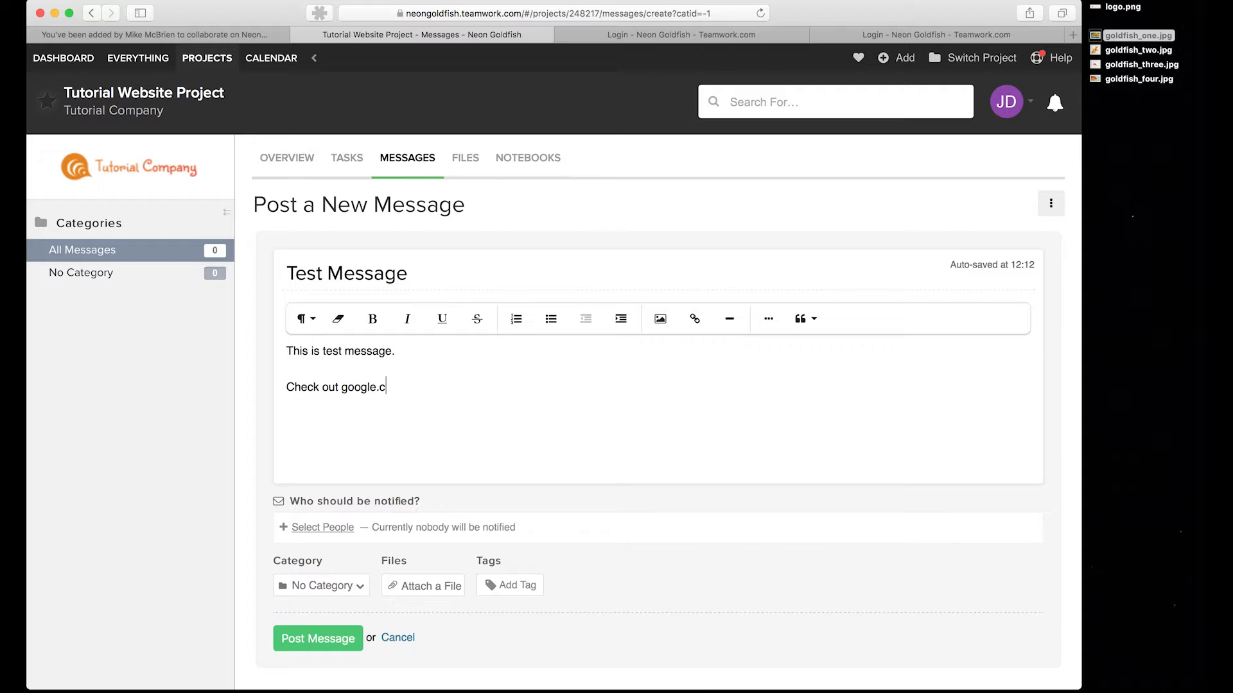
pyautogui.write('om, its a cool site.')
pyautogui.moveTo(343, 387); pyautogui.dragTo(399, 387)
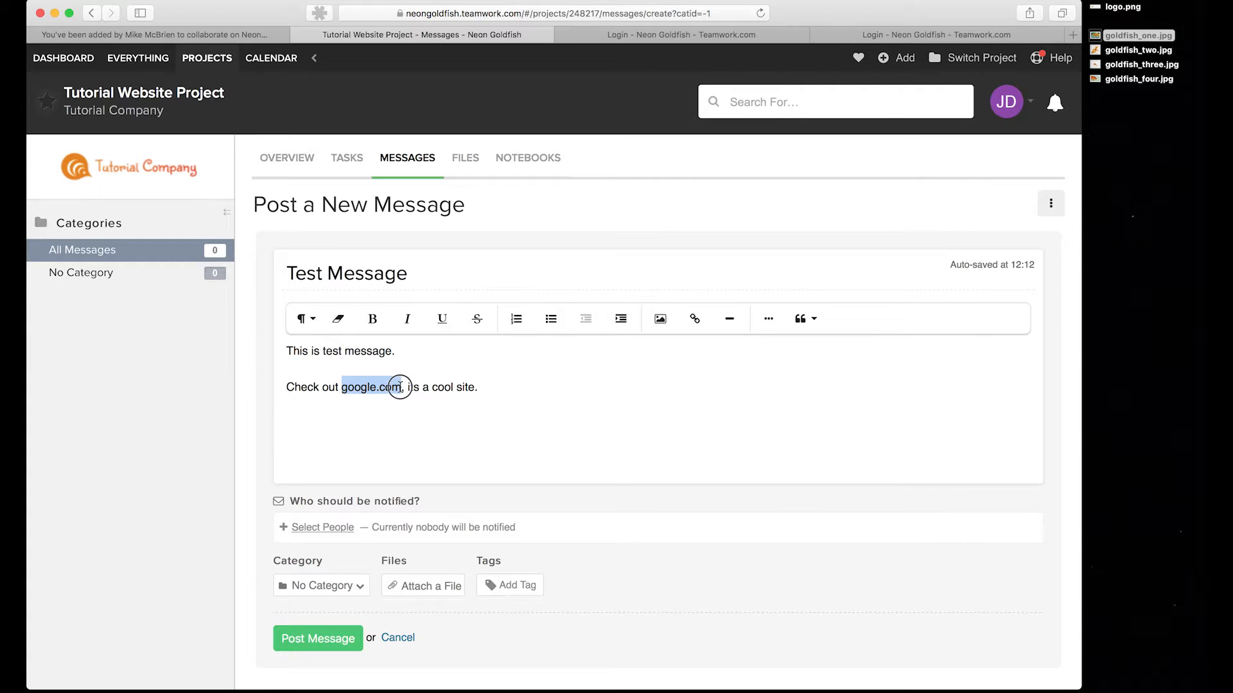
pyautogui.click(696, 323)
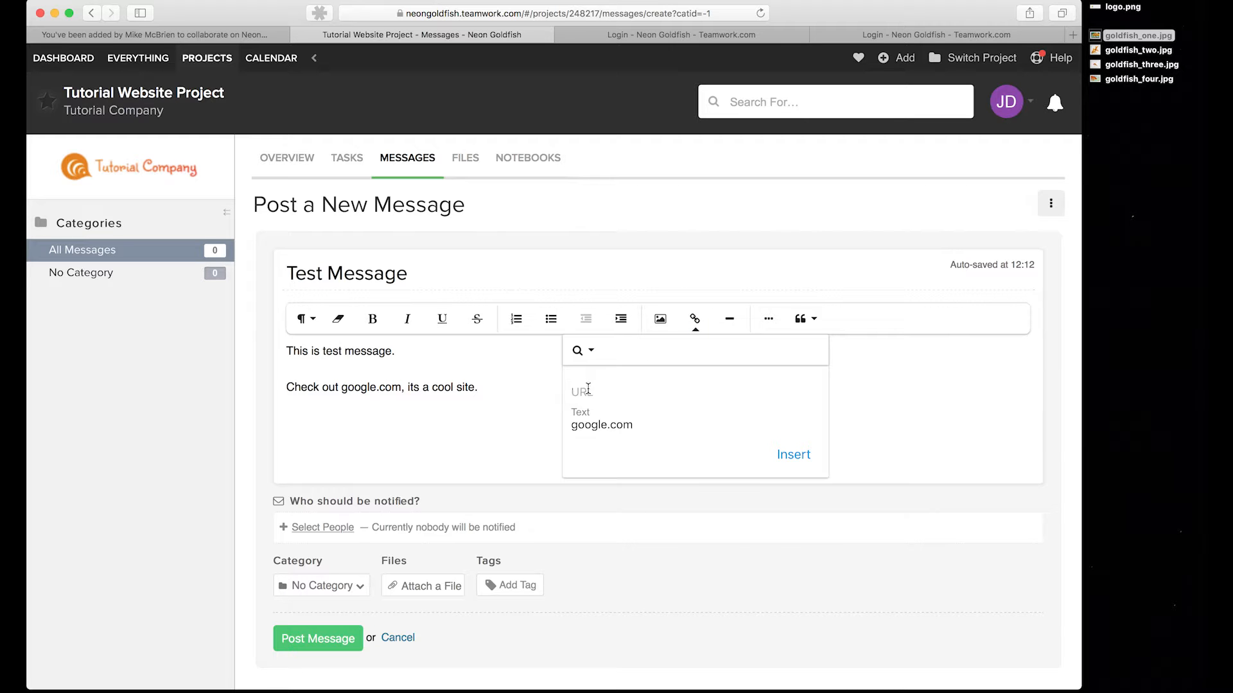
pyautogui.write('http://google.com')
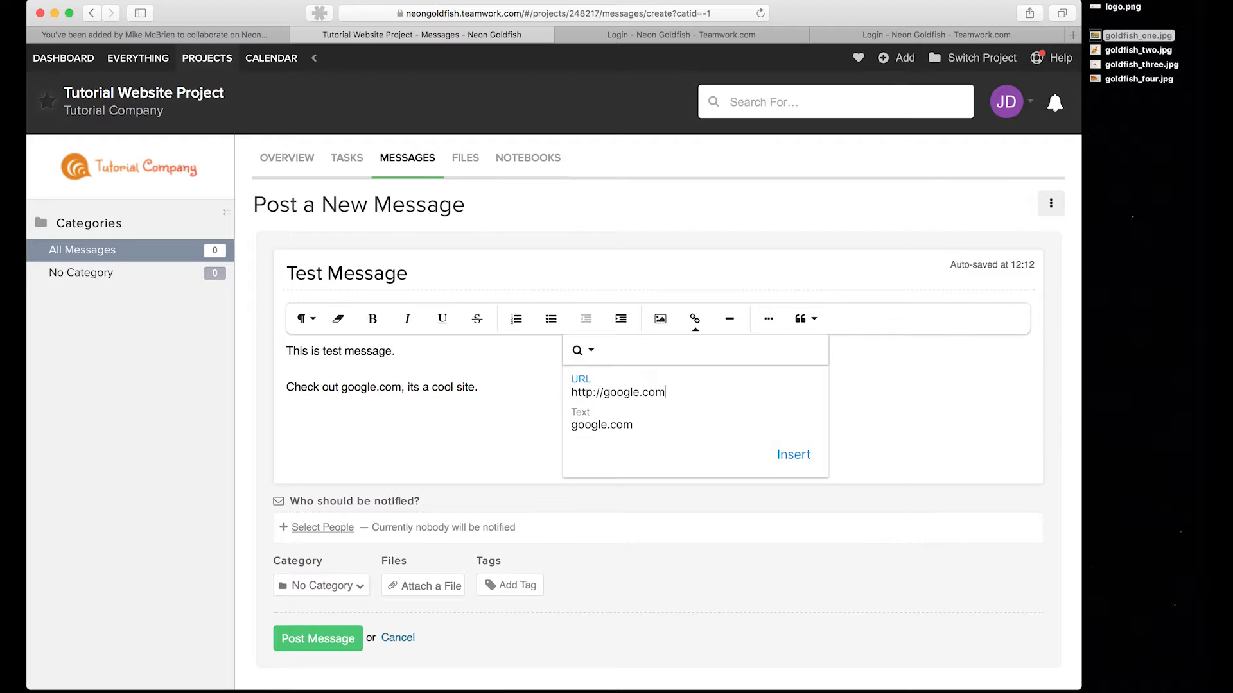
pyautogui.click(793, 454)
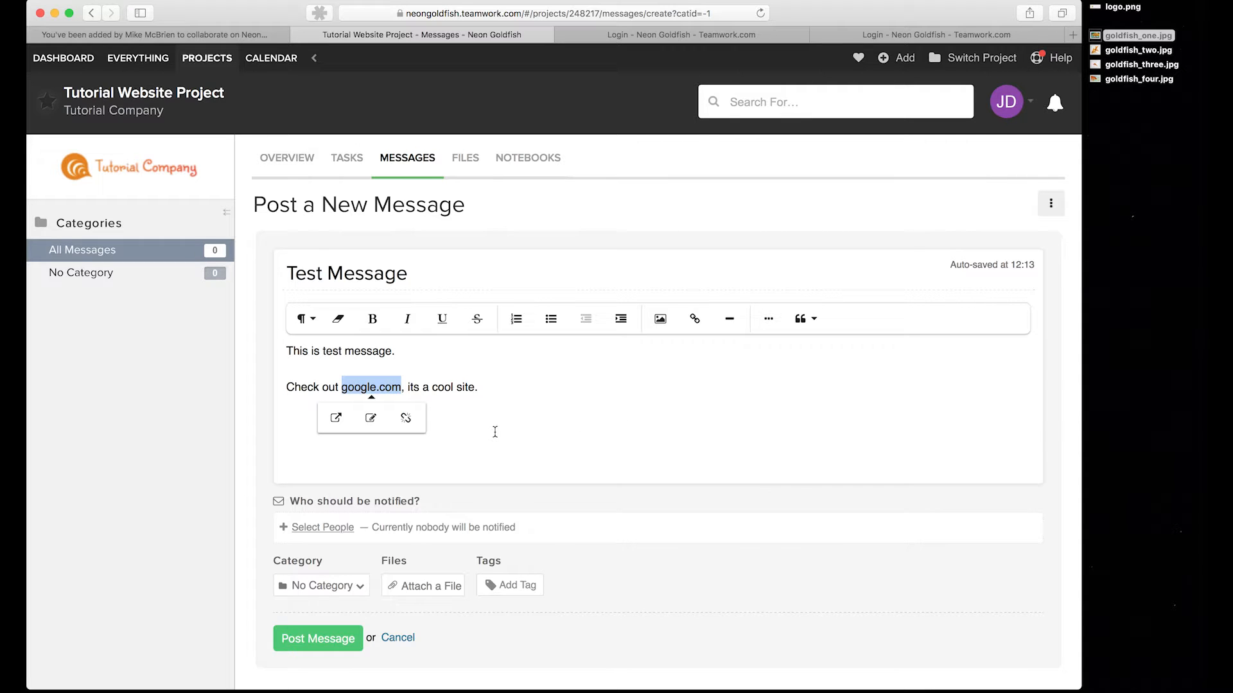
# Add a closing paragraph "This is a neat goldfish." and insert the image goldfish_one.jpg from the Desktop below it
pyautogui.click(487, 390)
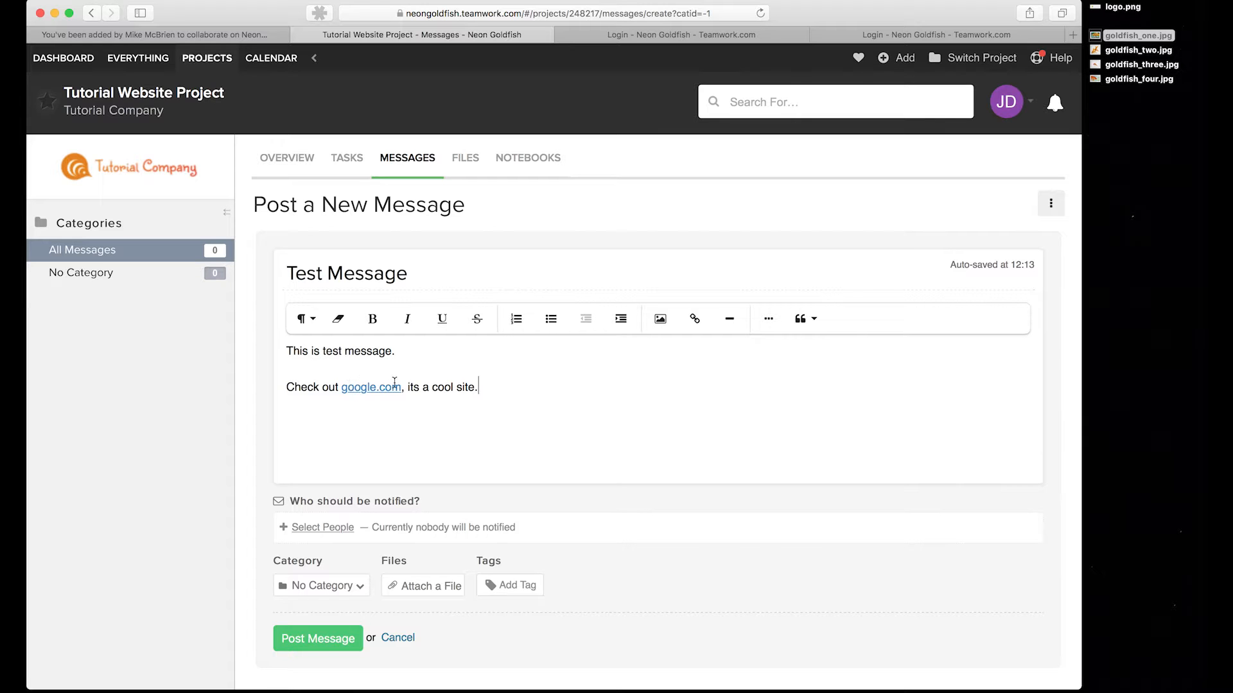
pyautogui.press('Return')
pyautogui.write('This is a neat goldfish.')
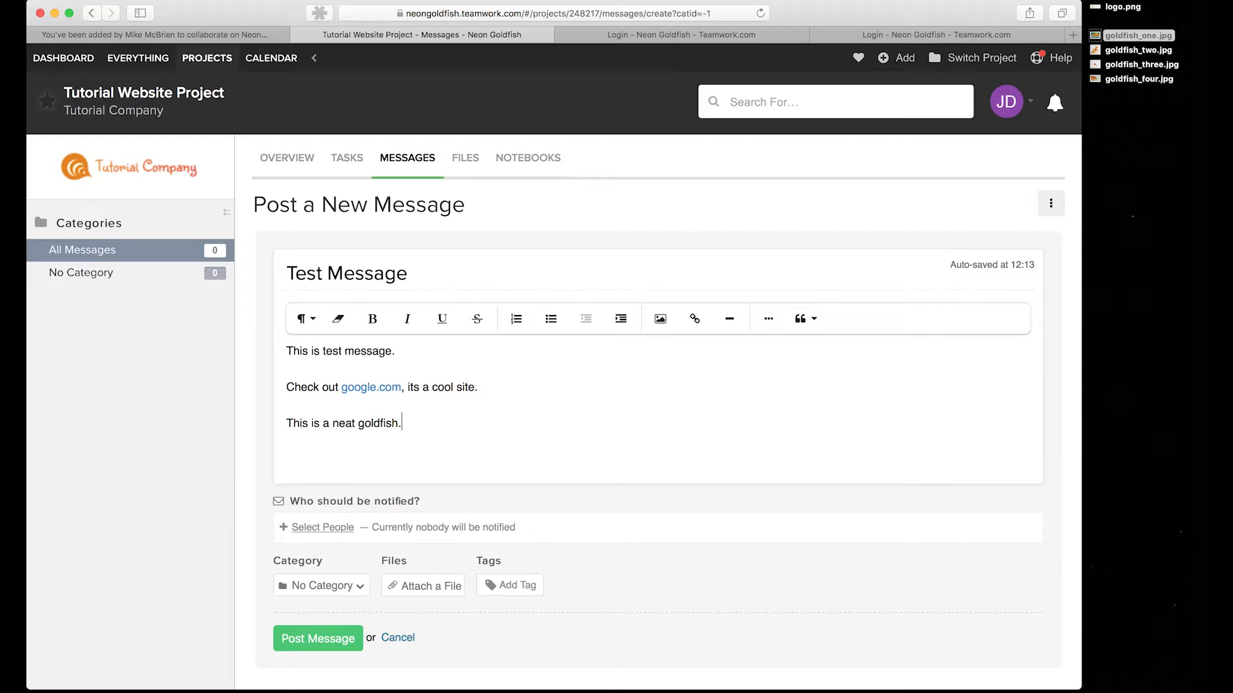
pyautogui.click(665, 326)
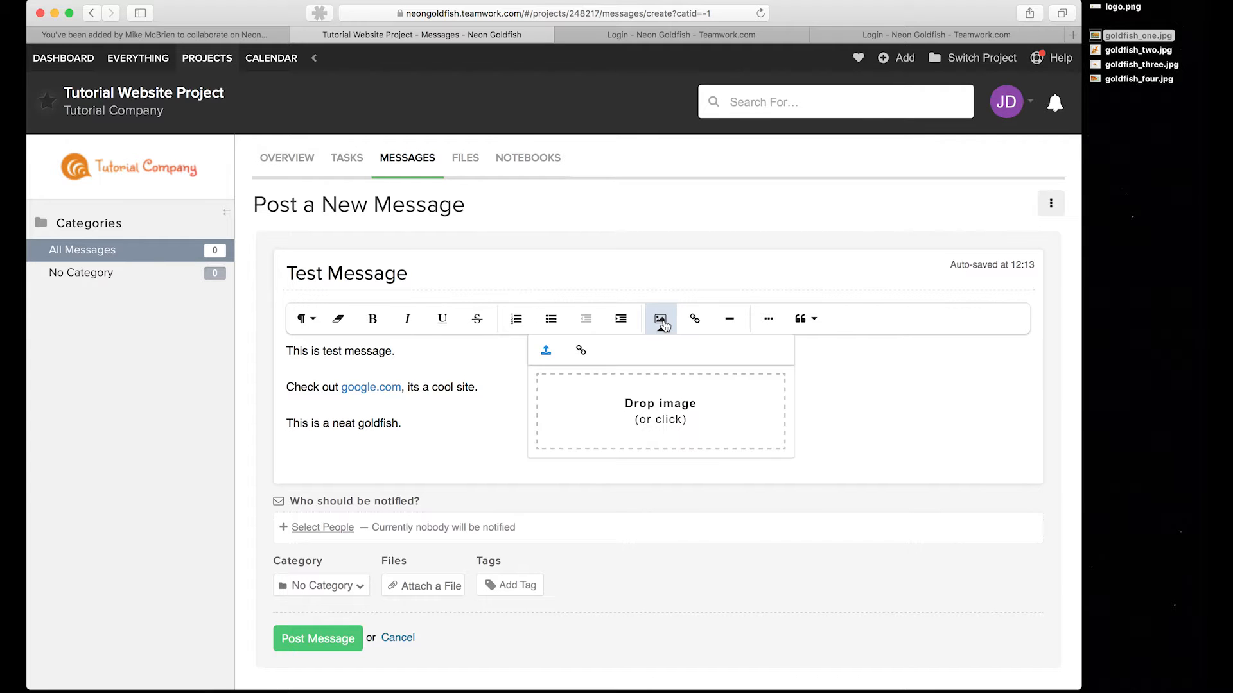
pyautogui.click(640, 403)
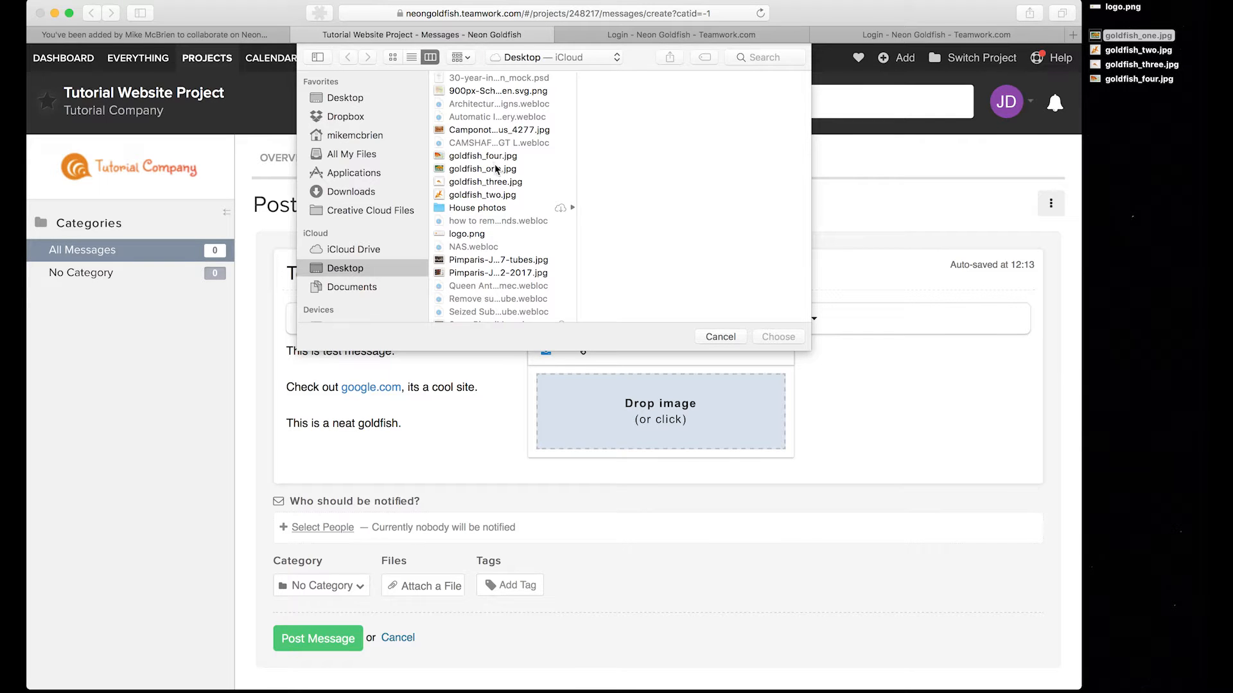
pyautogui.click(493, 168)
pyautogui.click(771, 337)
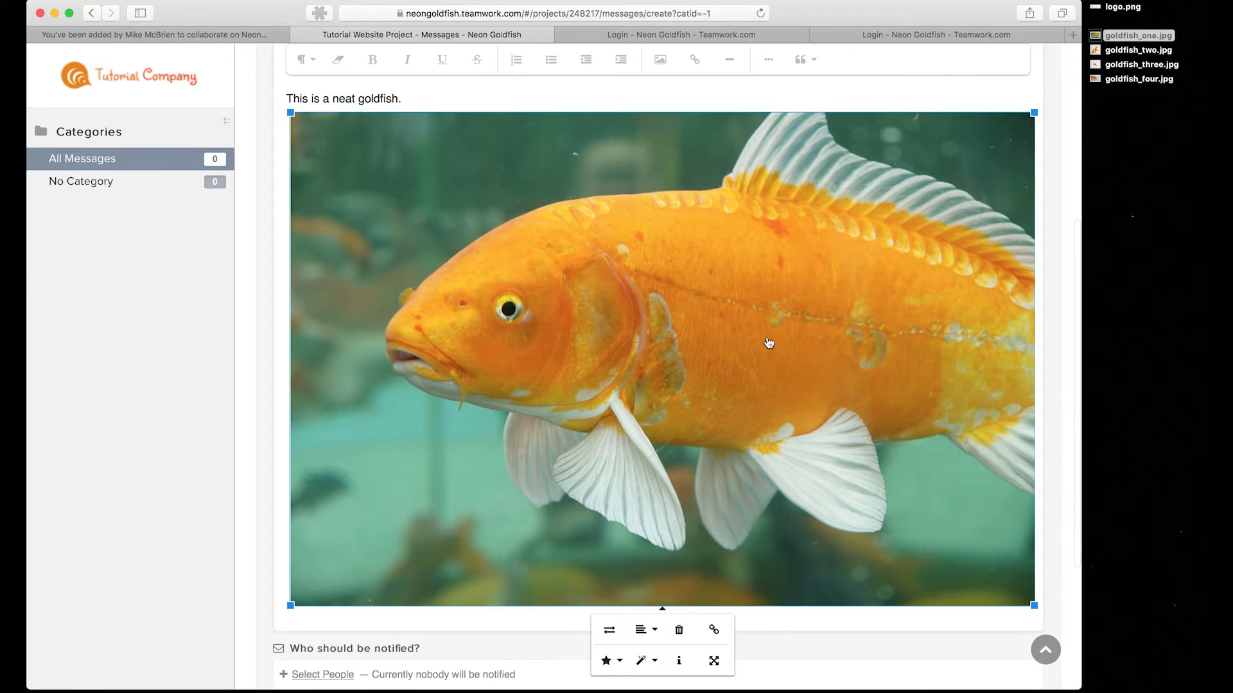
# Shrink the inserted goldfish image to less than half its width and add a blank line below it
pyautogui.moveTo(290, 605); pyautogui.dragTo(187, 366)
pyautogui.moveTo(1039, 607); pyautogui.dragTo(700, 269)
pyautogui.click(699, 270)
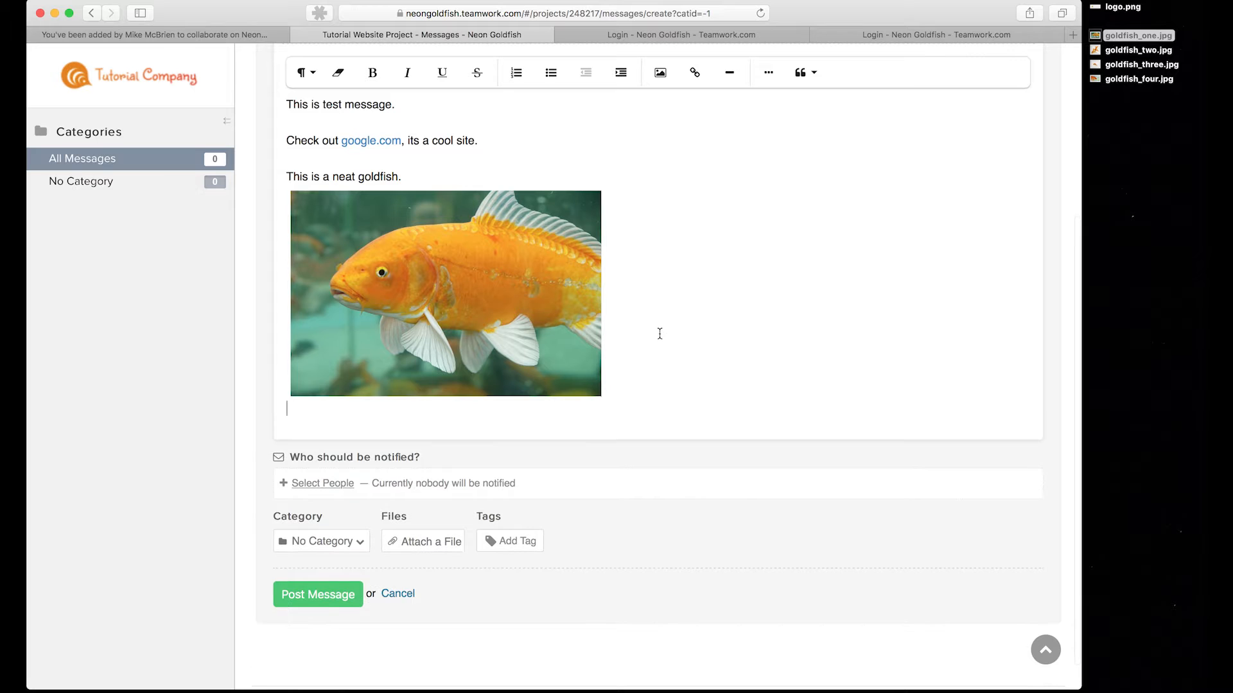
pyautogui.press('Return')
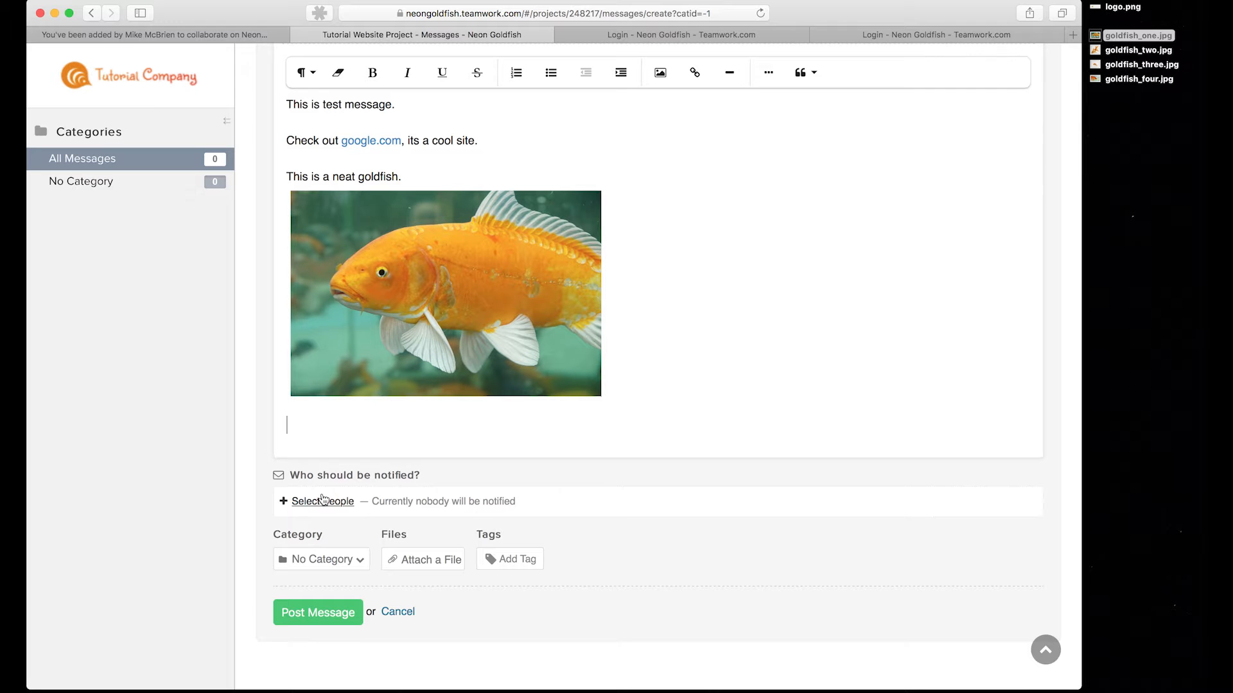
# Add all Neon Goldfish members and the Tutorial Company user as followers notified of the message
pyautogui.click(323, 500)
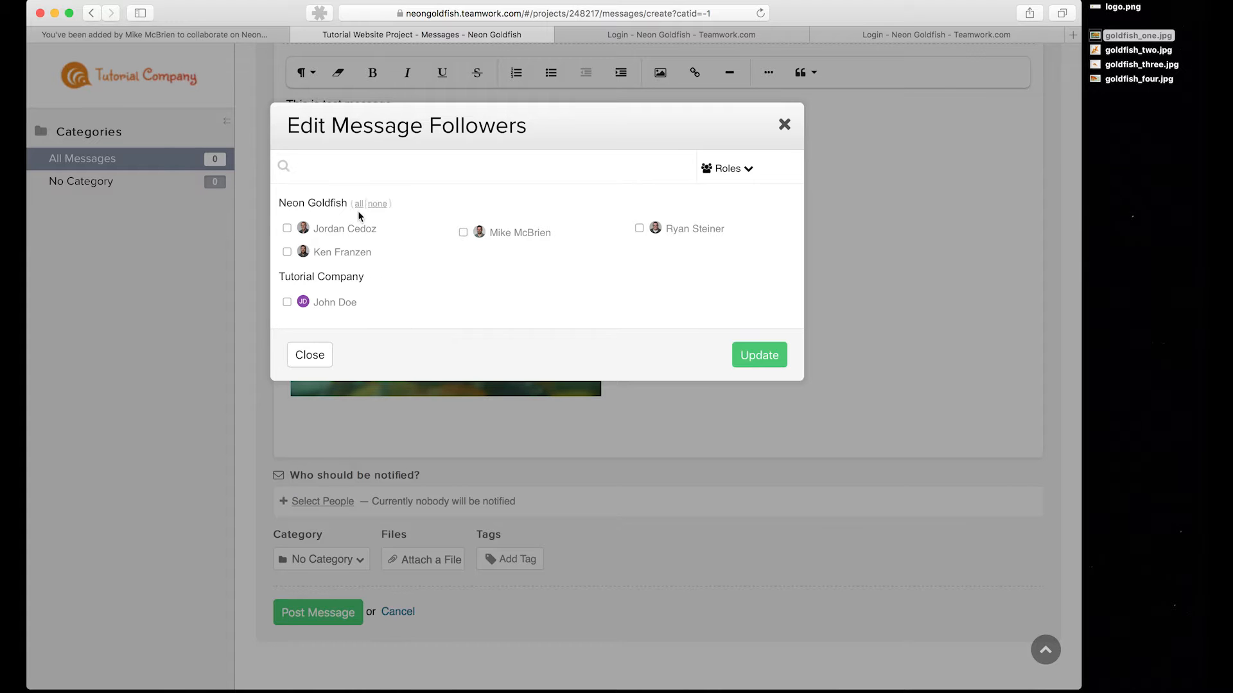
pyautogui.click(287, 302)
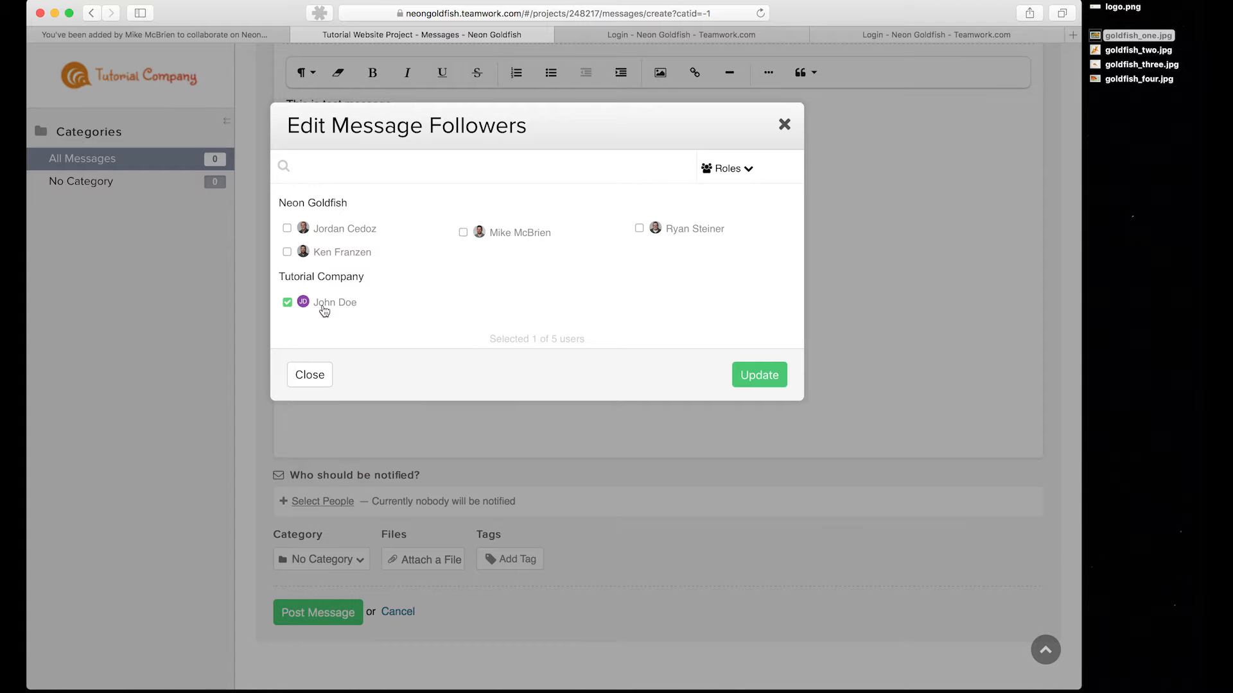
pyautogui.click(463, 233)
pyautogui.click(288, 254)
pyautogui.moveTo(341, 215)
pyautogui.click(357, 203)
pyautogui.click(752, 379)
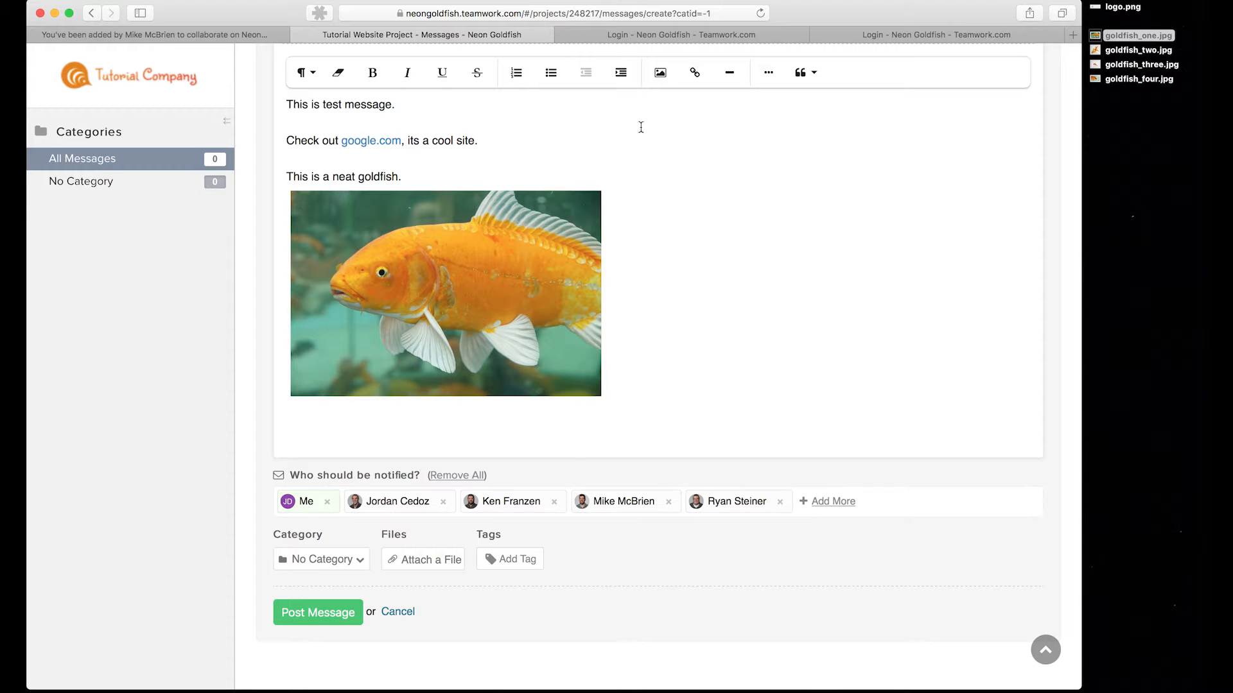
# Attach goldfish_two.jpg, goldfish_four.jpg and goldfish_three.jpg from the Desktop to the message
pyautogui.click(406, 564)
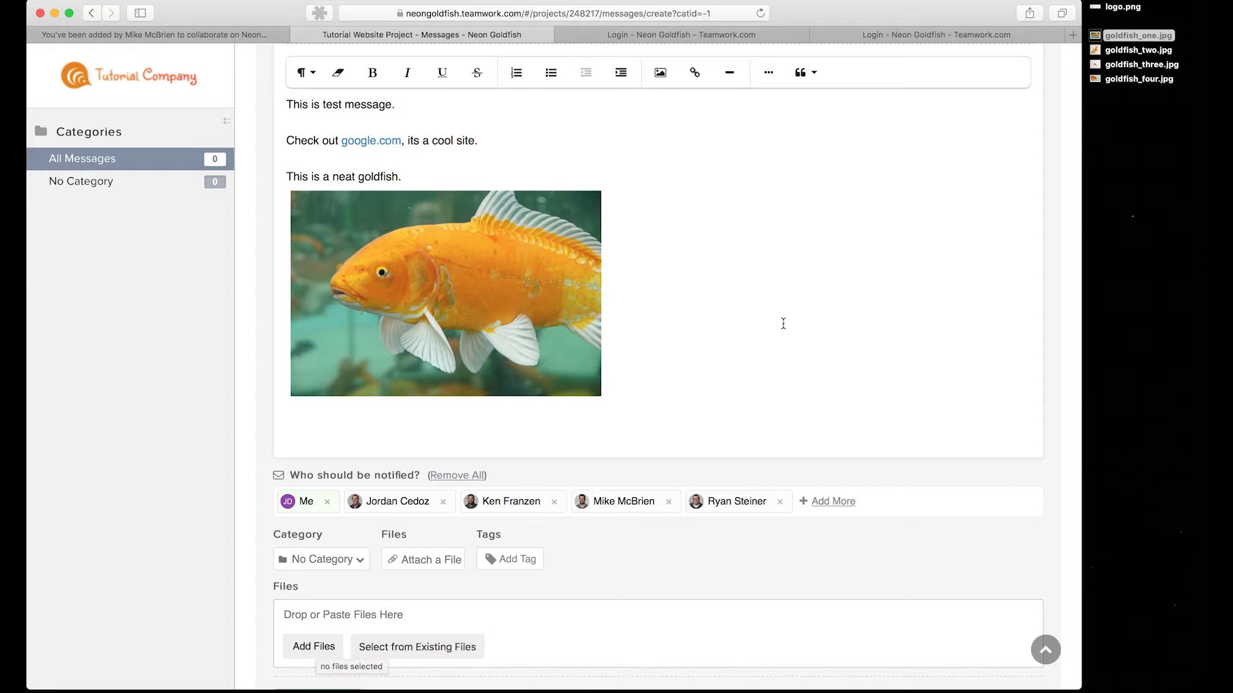
pyautogui.click(1140, 50)
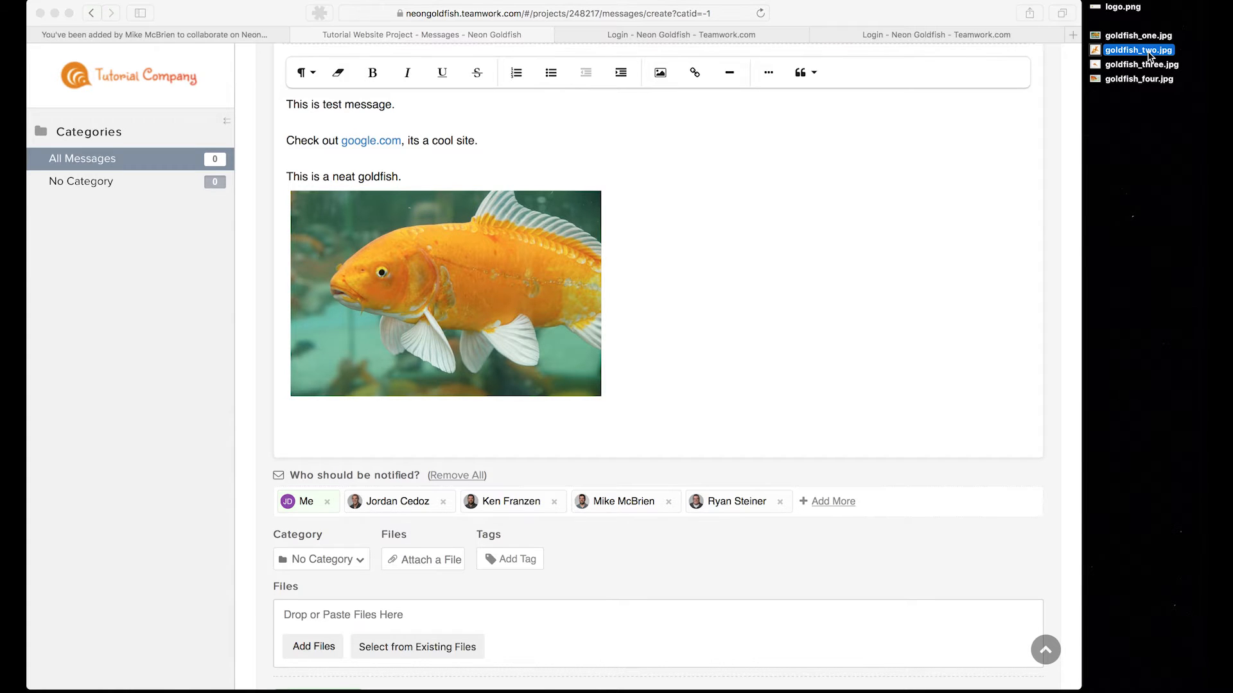
pyautogui.moveTo(1149, 56); pyautogui.dragTo(622, 632)
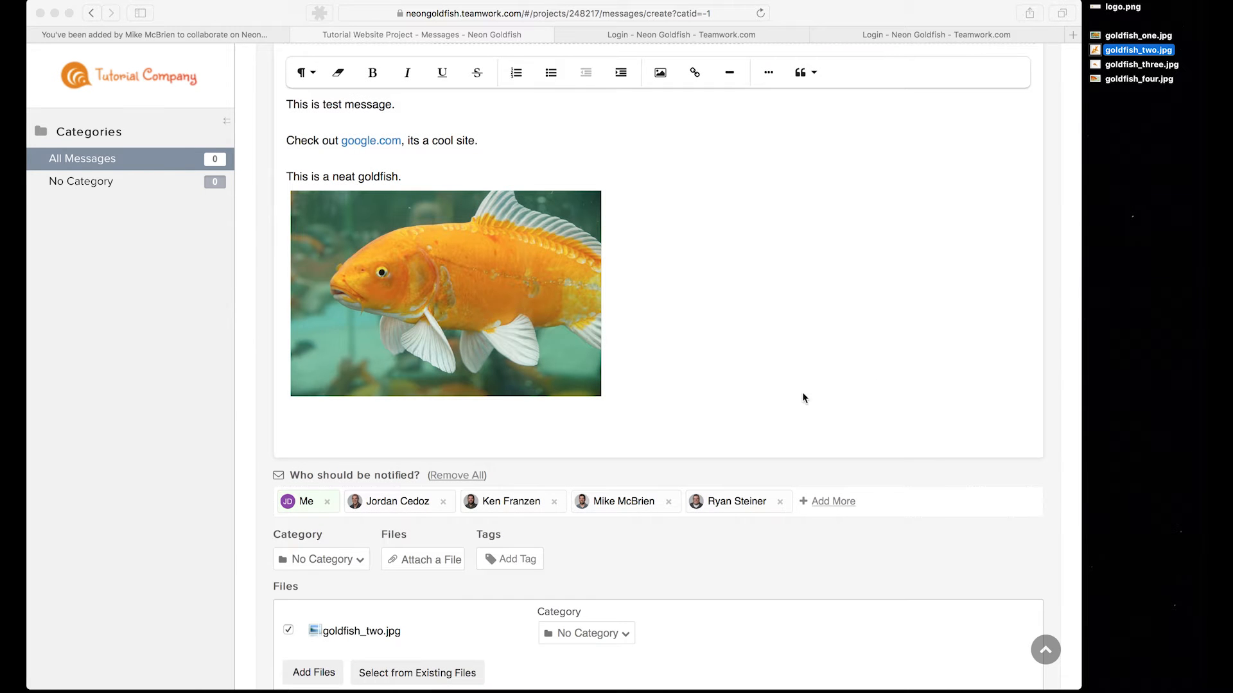
pyautogui.click(1156, 81)
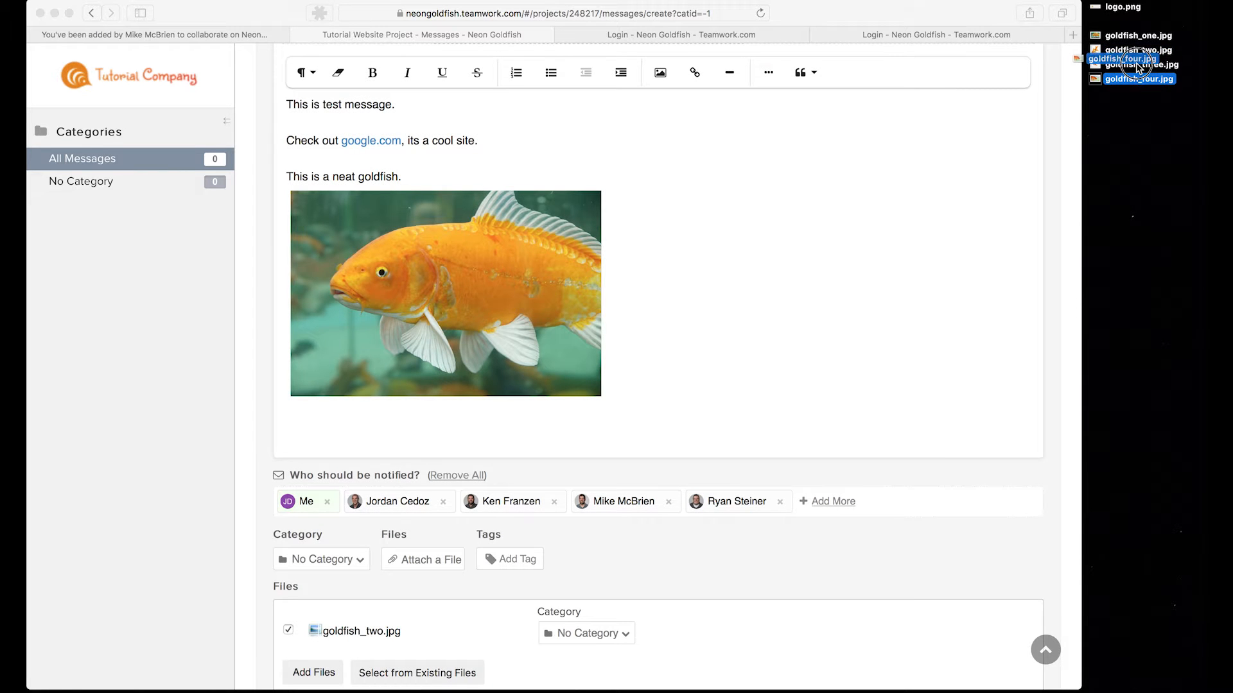
pyautogui.moveTo(1154, 104); pyautogui.dragTo(674, 577)
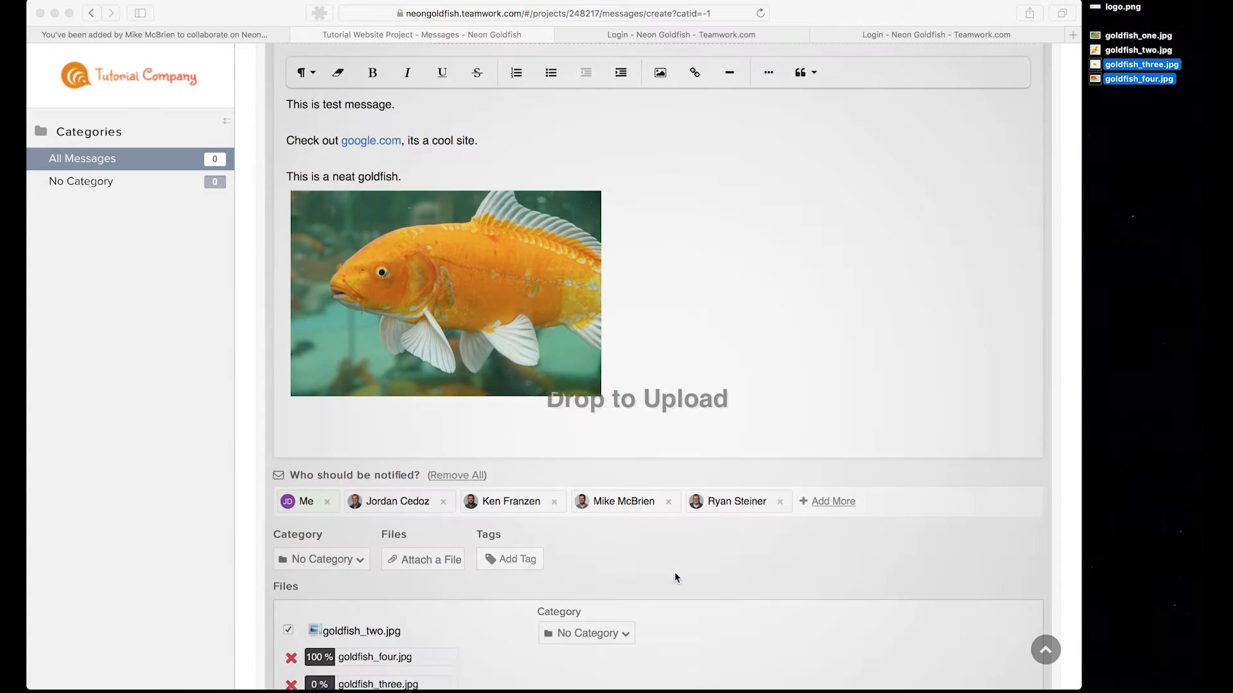
# Review the message body, notified people and attached files, and post the message
pyautogui.scroll(-3, 576, 490)
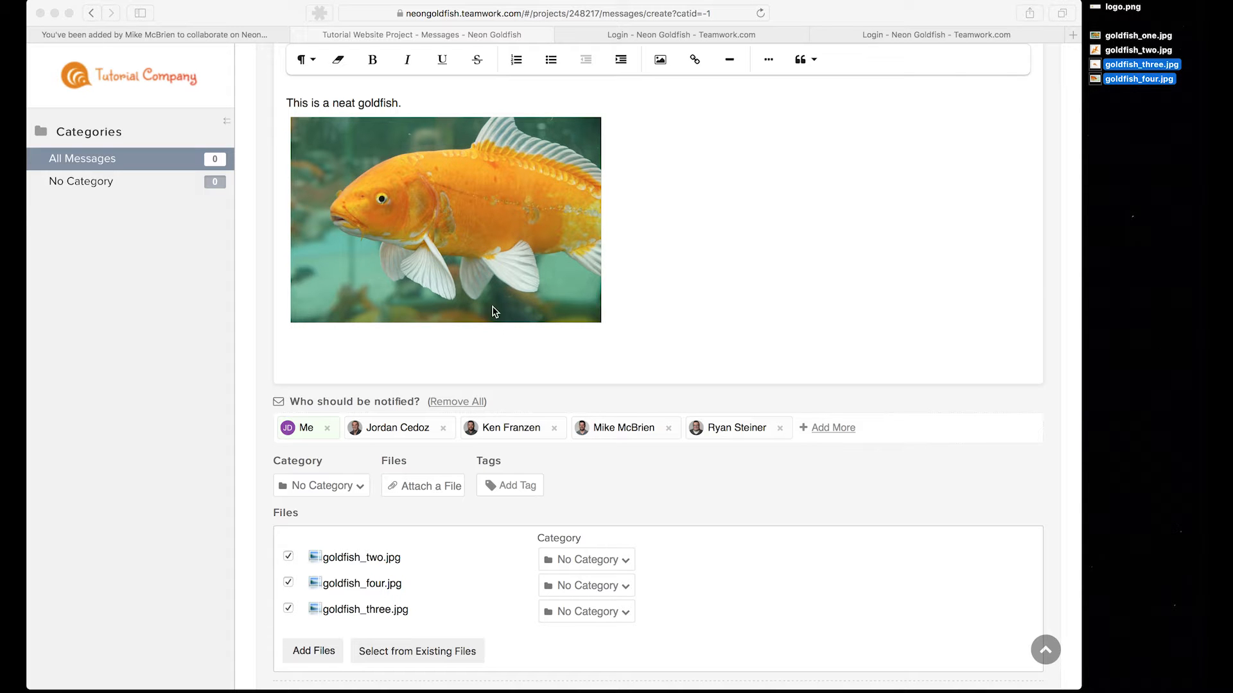
pyautogui.scroll(-1, 483, 353)
pyautogui.scroll(3, 483, 353)
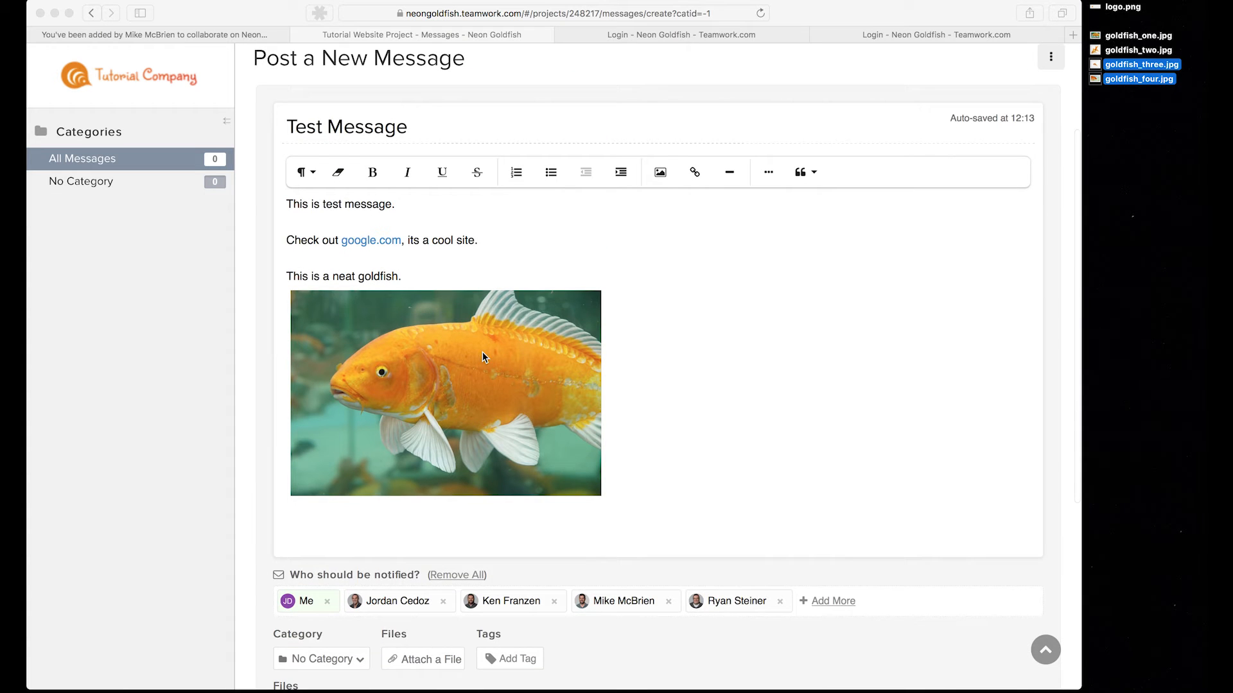
pyautogui.scroll(-4, 483, 357)
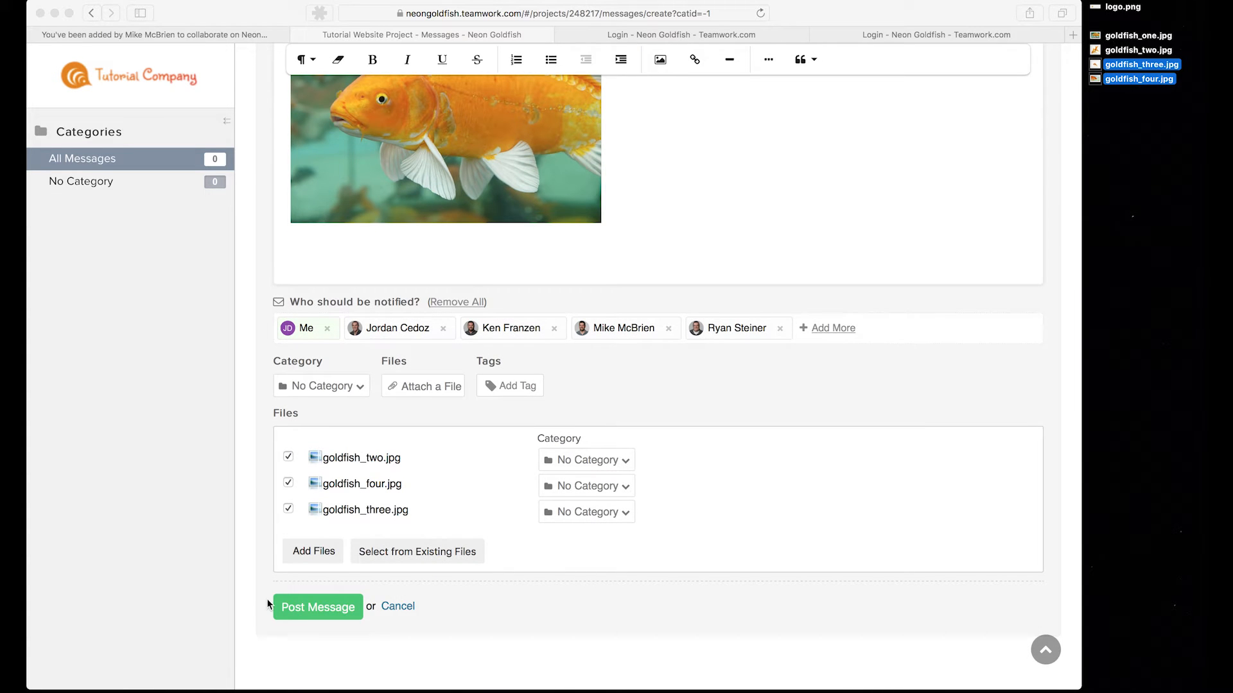
pyautogui.click(304, 609)
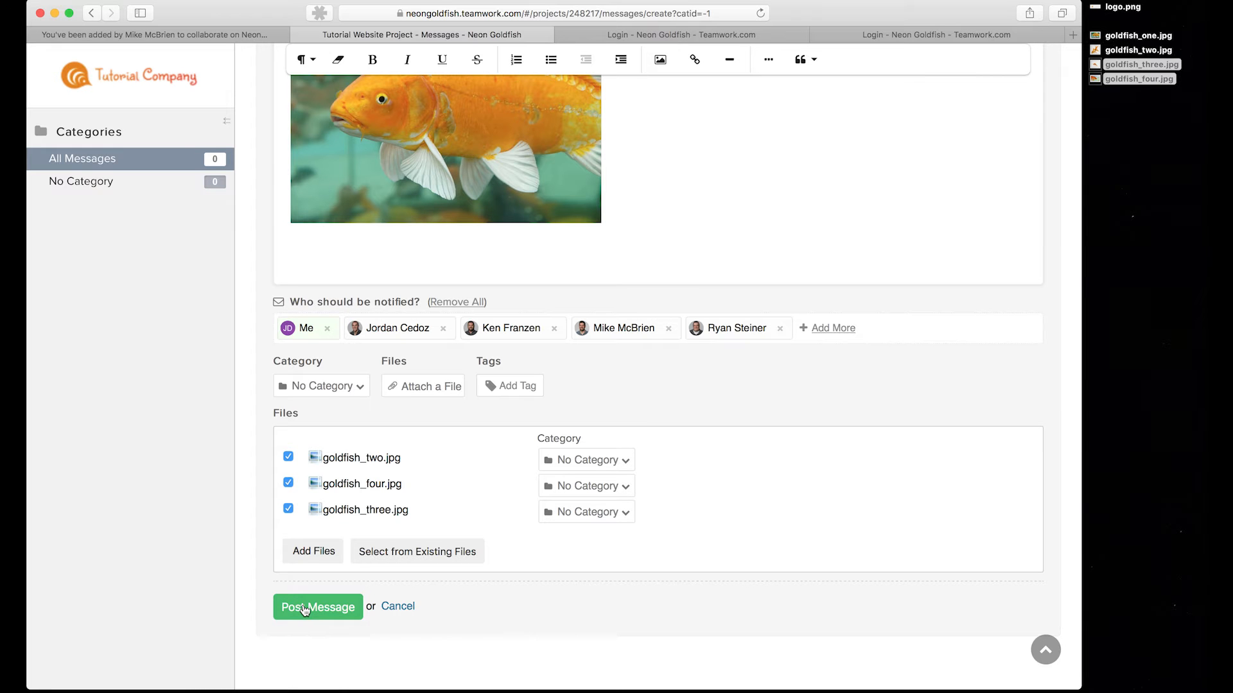
pyautogui.click(315, 607)
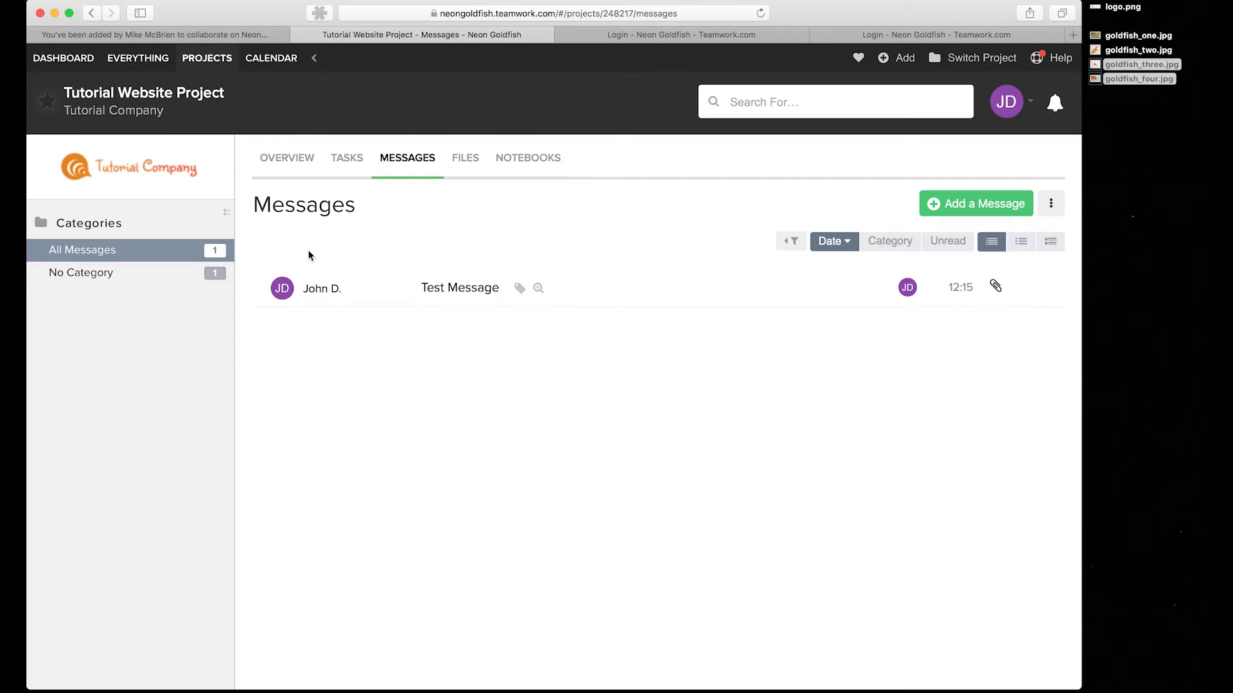
# Switch to Gmail, refresh the inbox, and read the Test Message notification e-mail down to its attachments
pyautogui.click(221, 38)
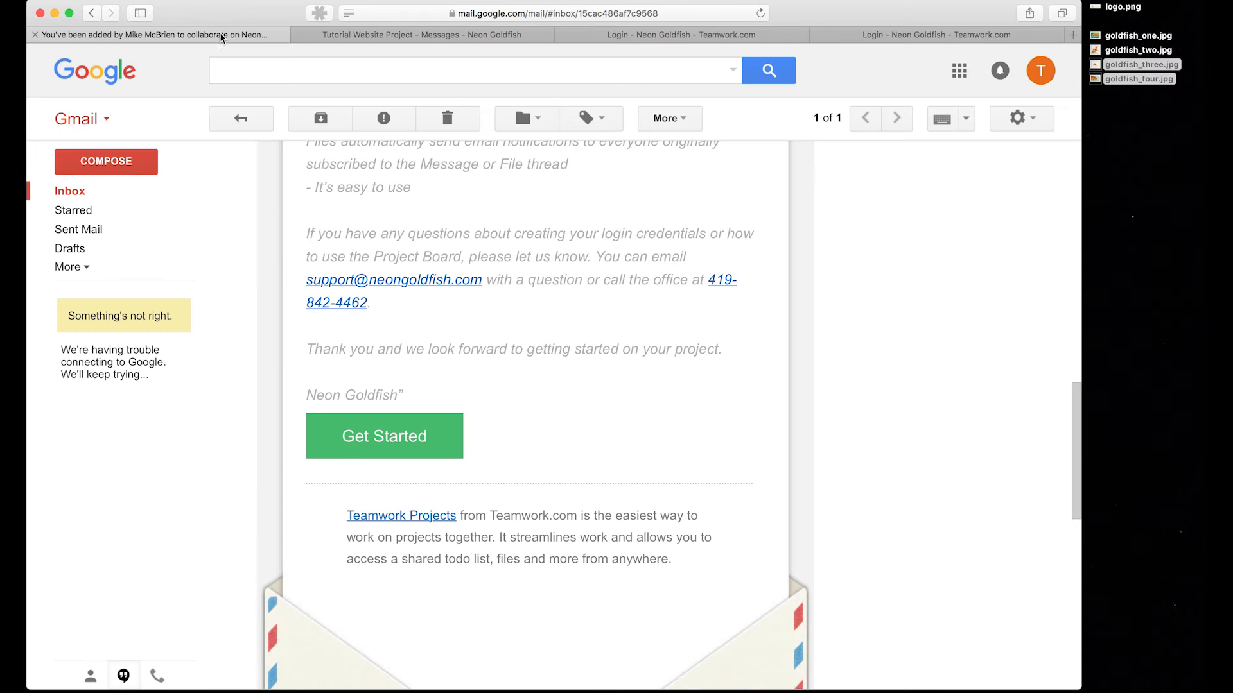
pyautogui.click(79, 194)
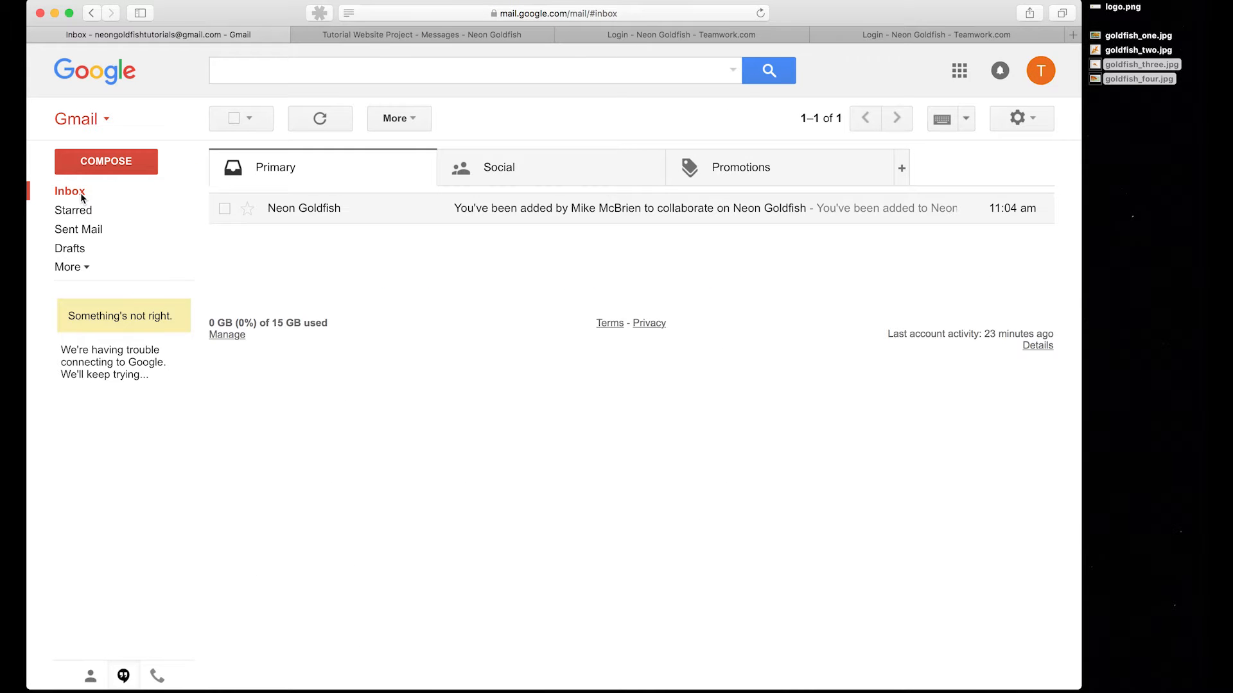
pyautogui.click(82, 199)
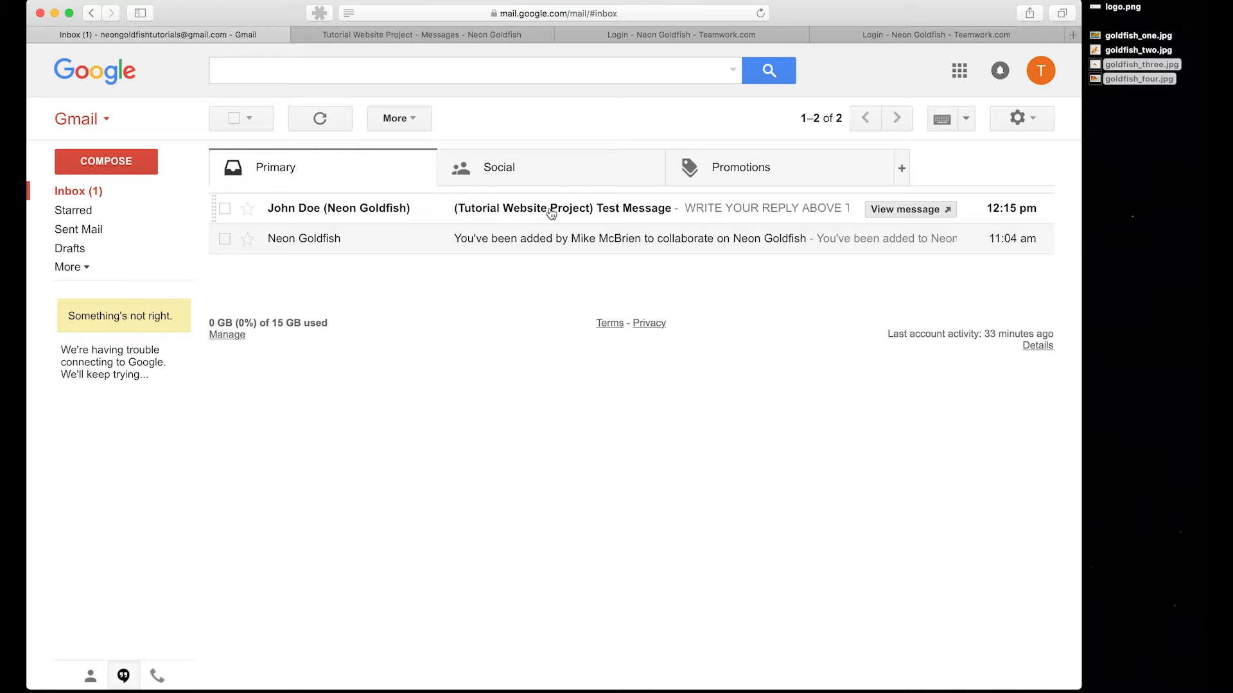
pyautogui.click(517, 211)
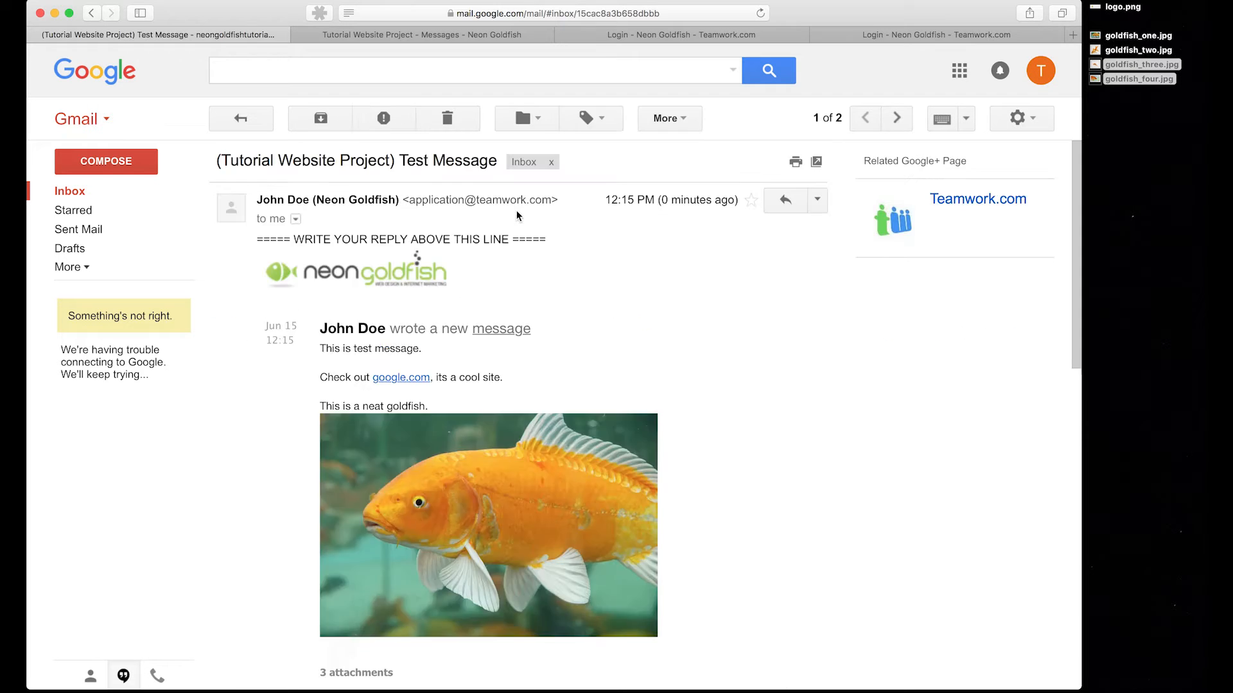
pyautogui.scroll(-5, 645, 320)
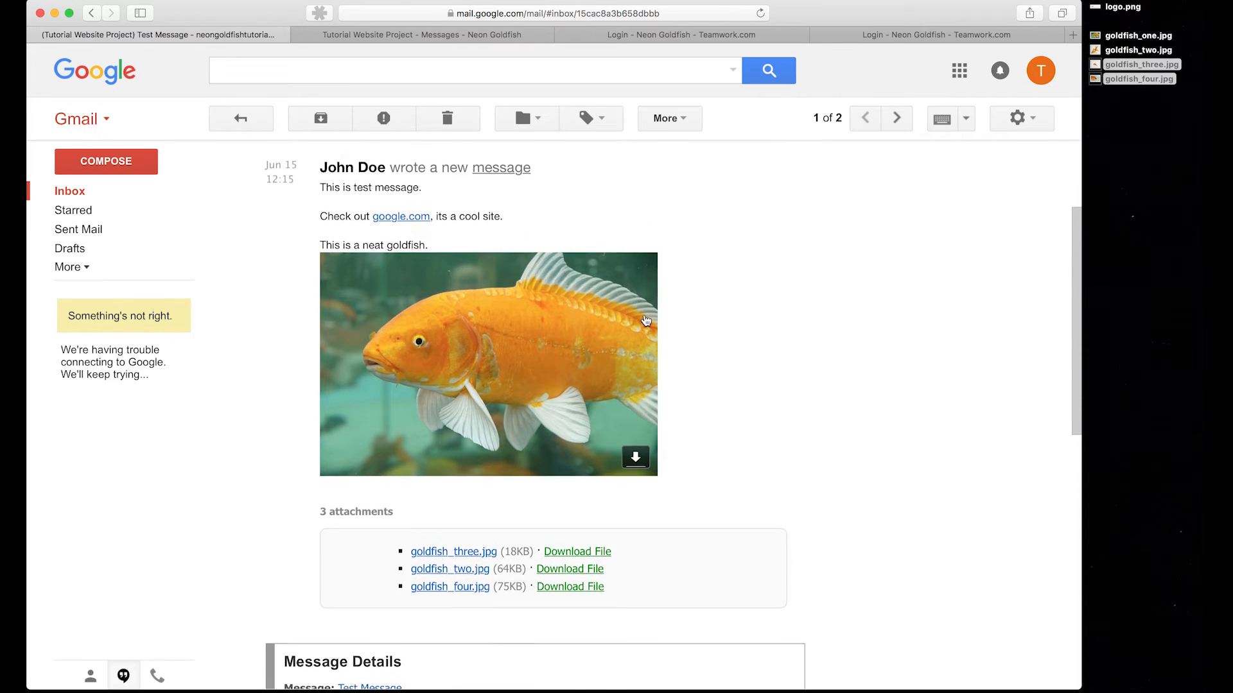
pyautogui.scroll(1, 644, 320)
pyautogui.scroll(1, 645, 321)
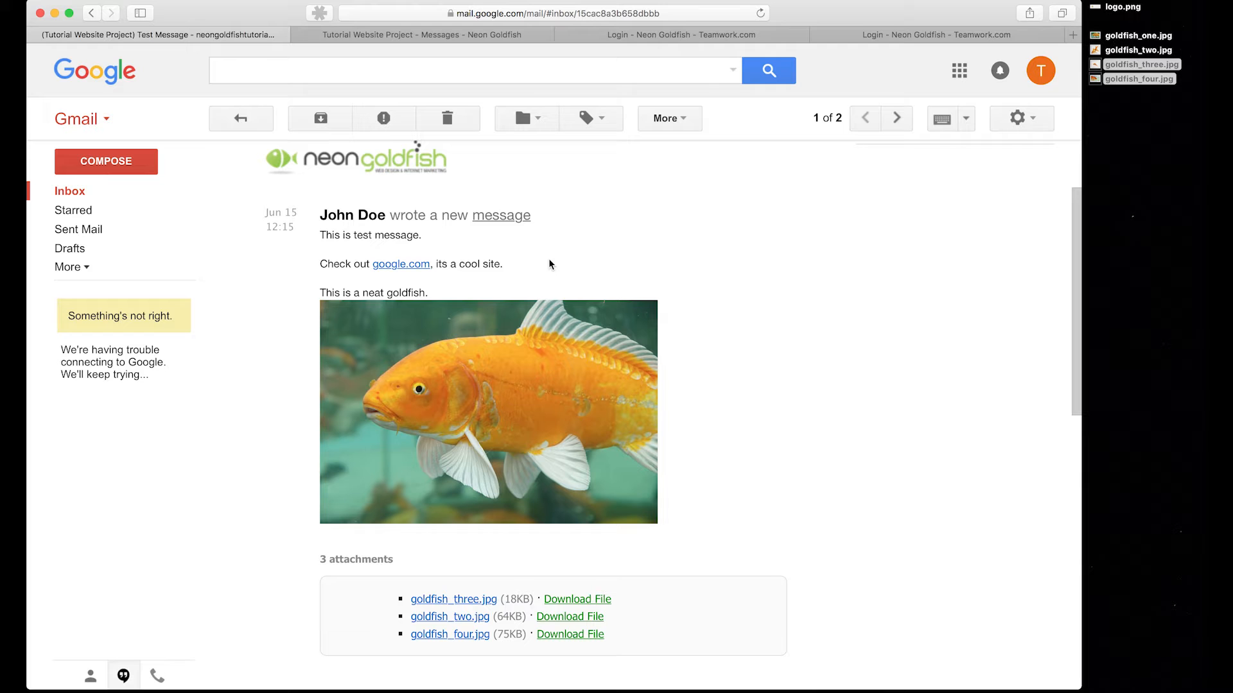
# Open the message in Teamwork from the link in the notification e-mail, and return to the e-mail
pyautogui.click(493, 218)
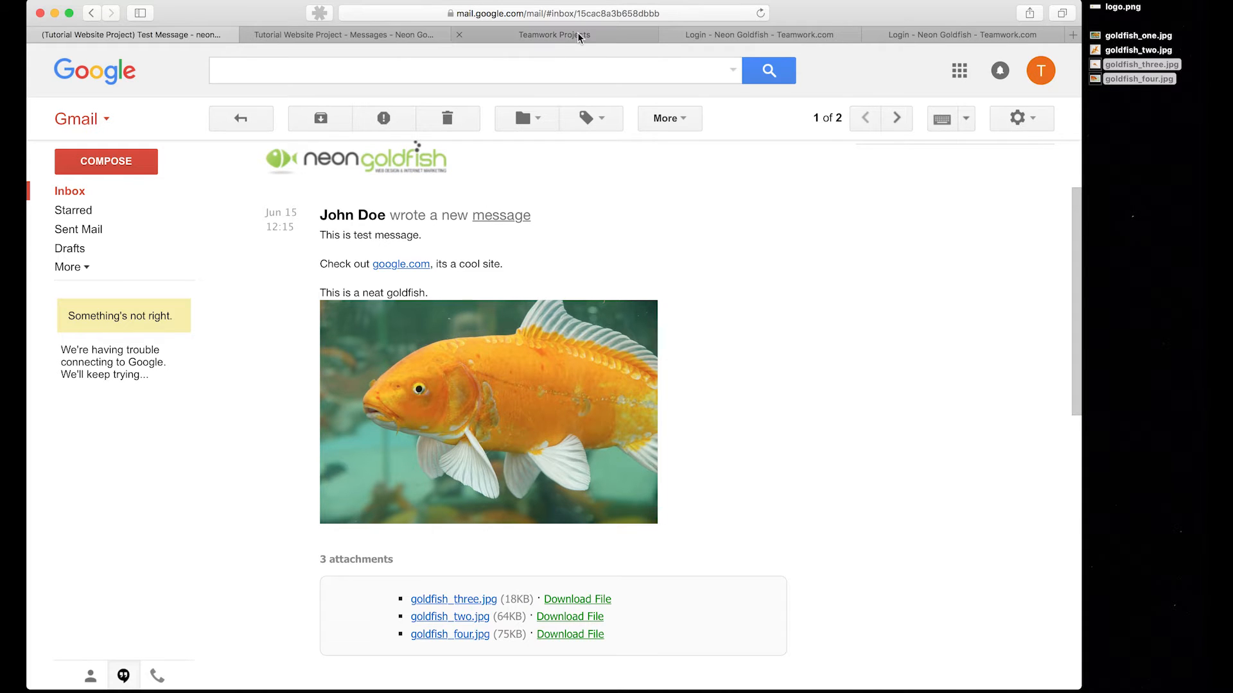
pyautogui.click(577, 35)
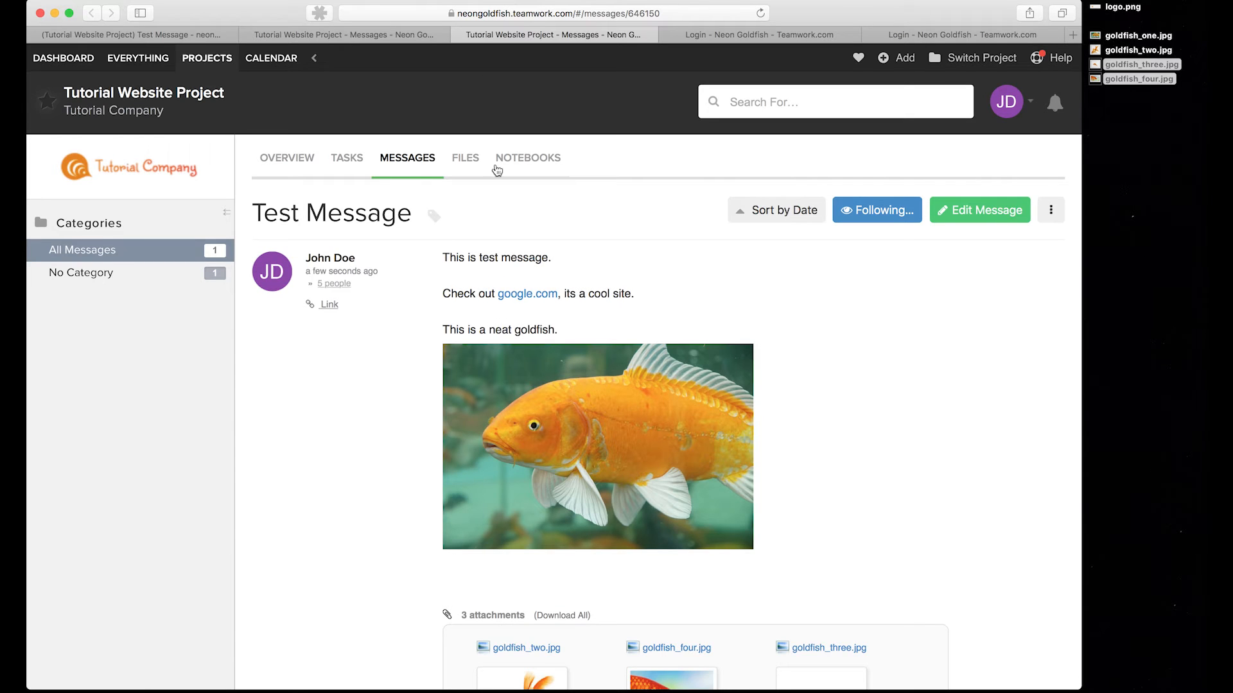
pyautogui.click(171, 35)
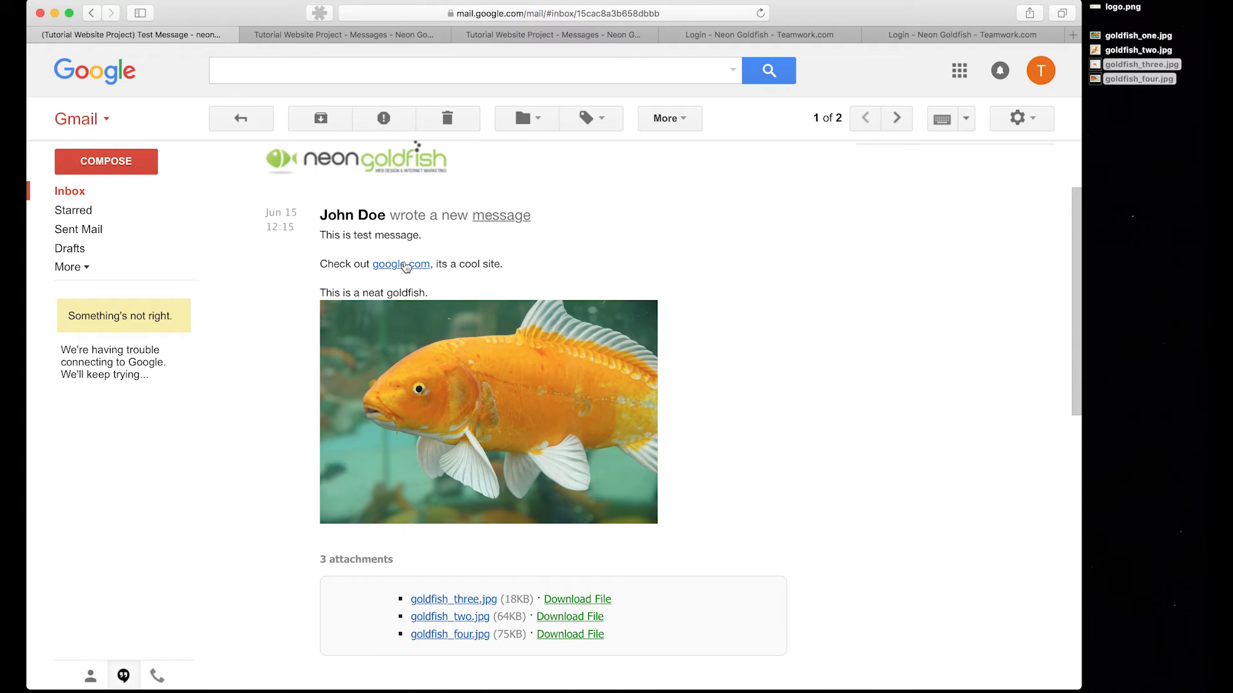
# Reply to the notification e-mail with "Yes, that is a cool goldfish, but technically its a Koi." and send it
pyautogui.scroll(-10, 404, 266)
pyautogui.scroll(12, 404, 266)
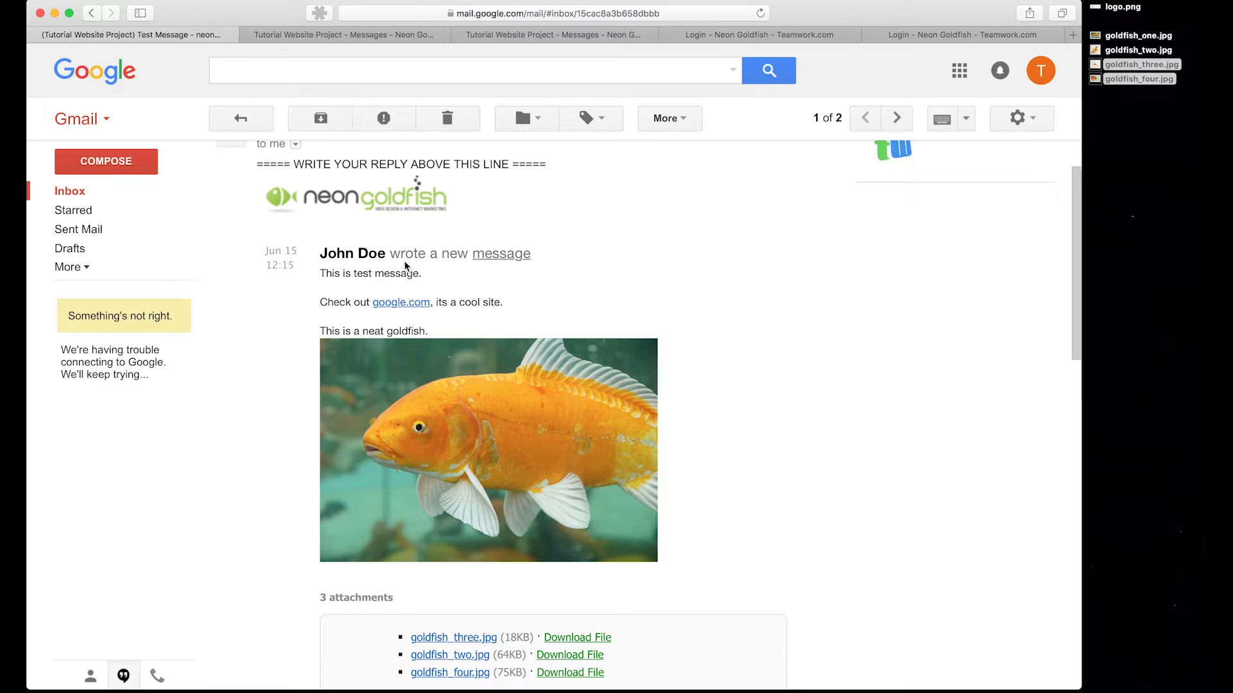
pyautogui.scroll(-10, 445, 321)
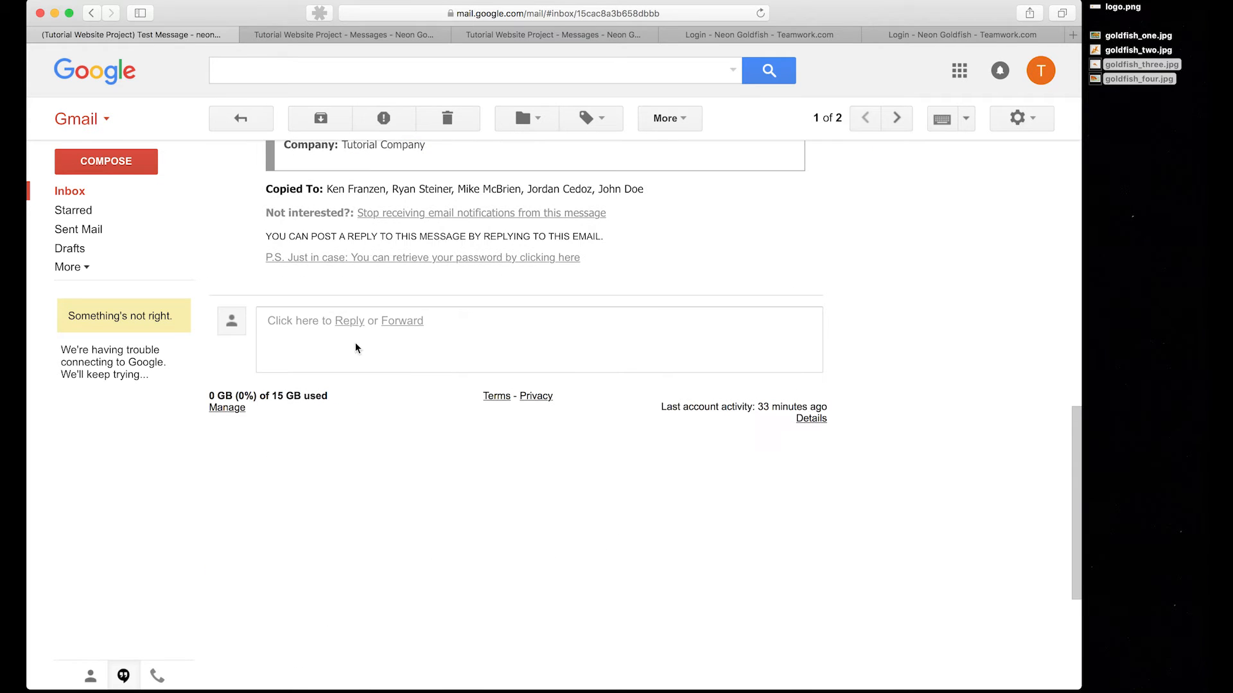
pyautogui.click(349, 321)
pyautogui.write('Yes, that is a ')
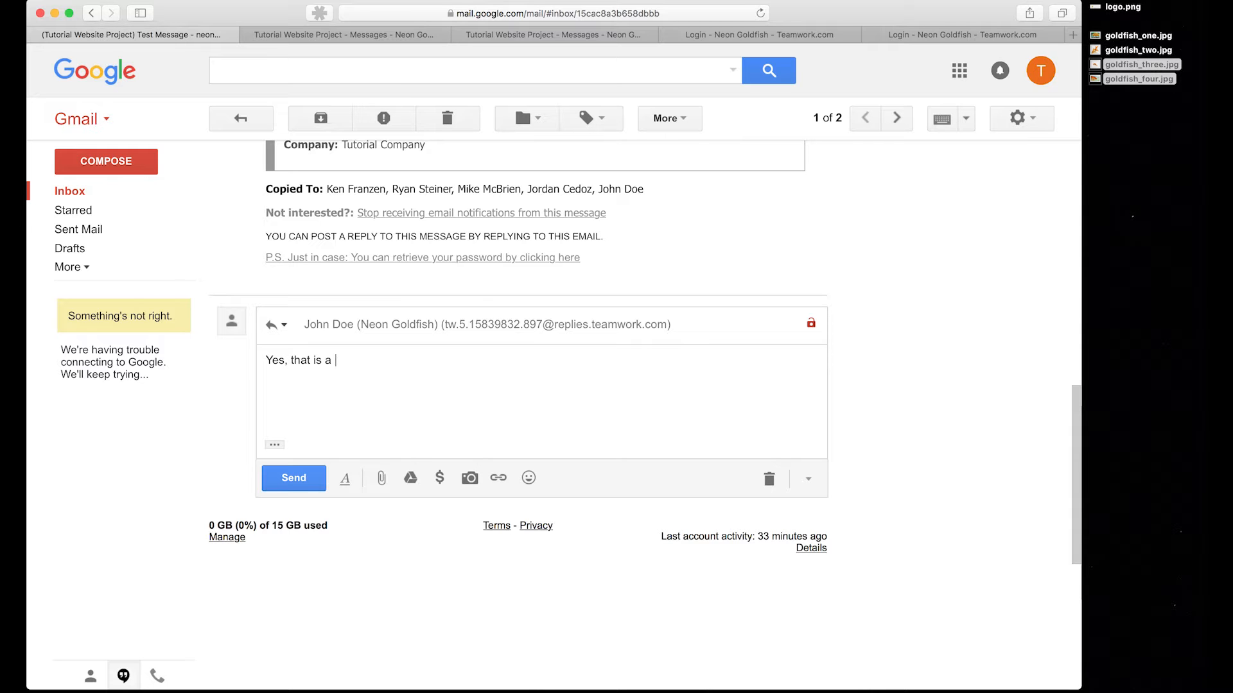
pyautogui.write('cool goldfish, but technically')
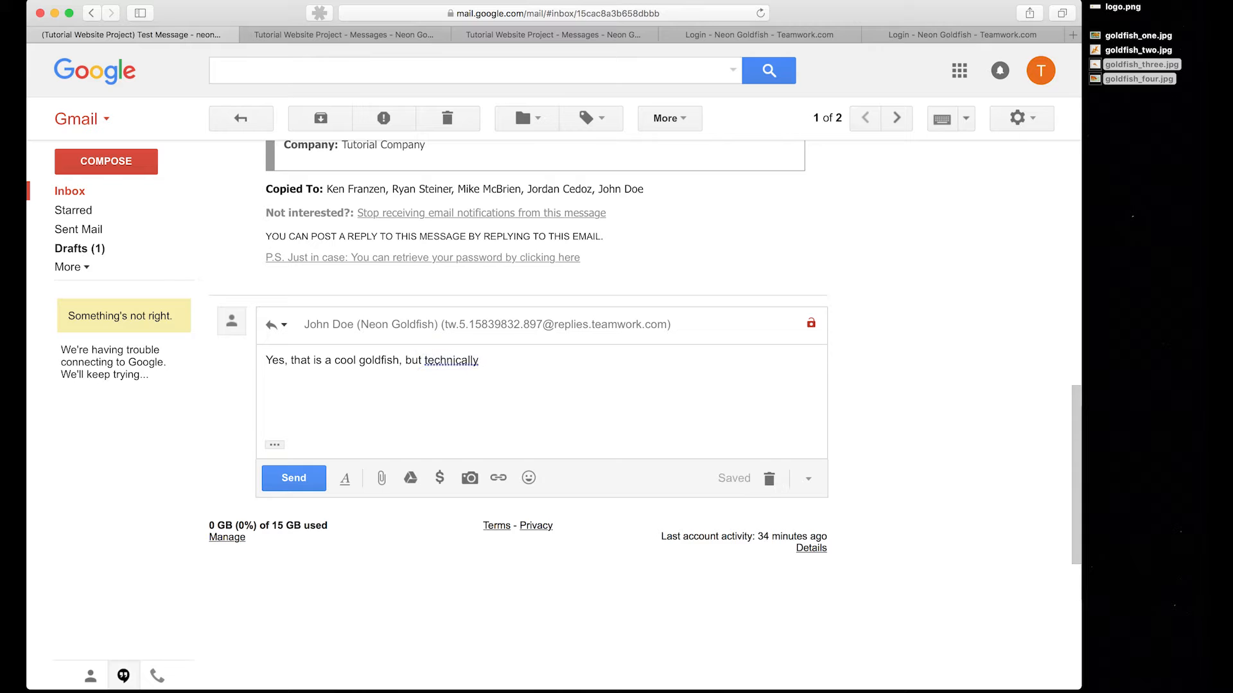
pyautogui.write(' its a Koi.')
pyautogui.click(294, 477)
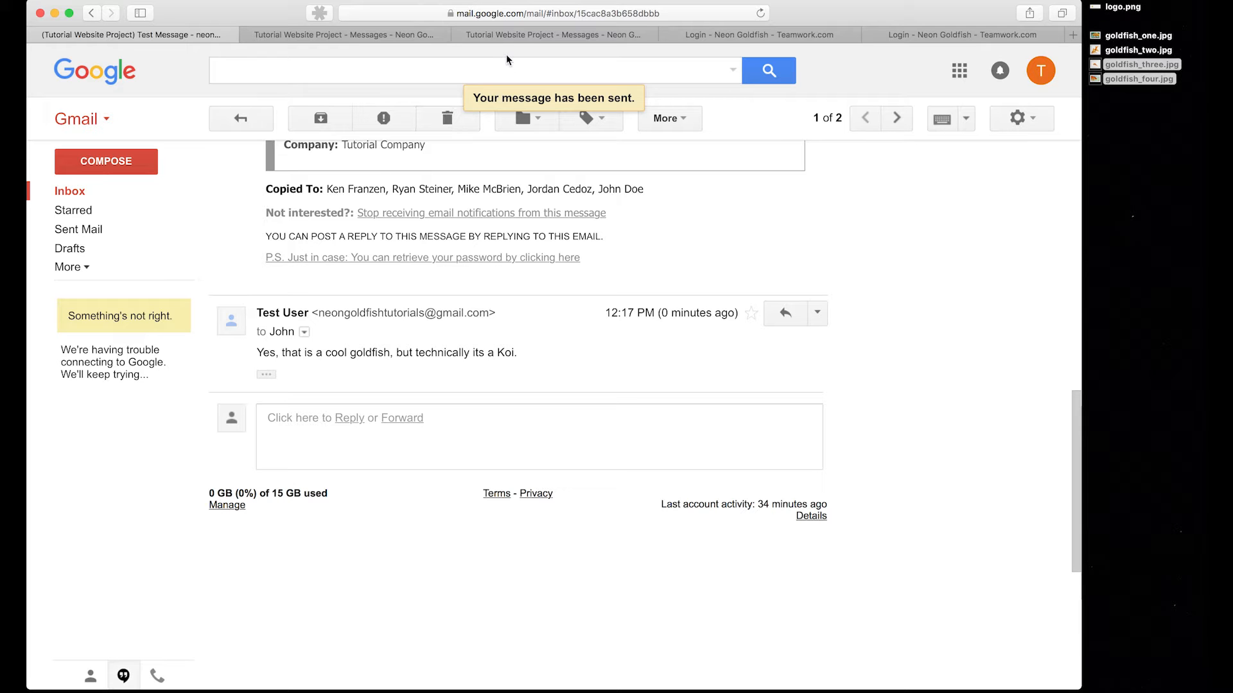
# Switch to Teamwork, open the Test Message thread to view the e-mailed reply, and return to the project's message list
pyautogui.click(523, 35)
pyautogui.scroll(-5, 469, 239)
pyautogui.scroll(5, 484, 201)
pyautogui.click(399, 159)
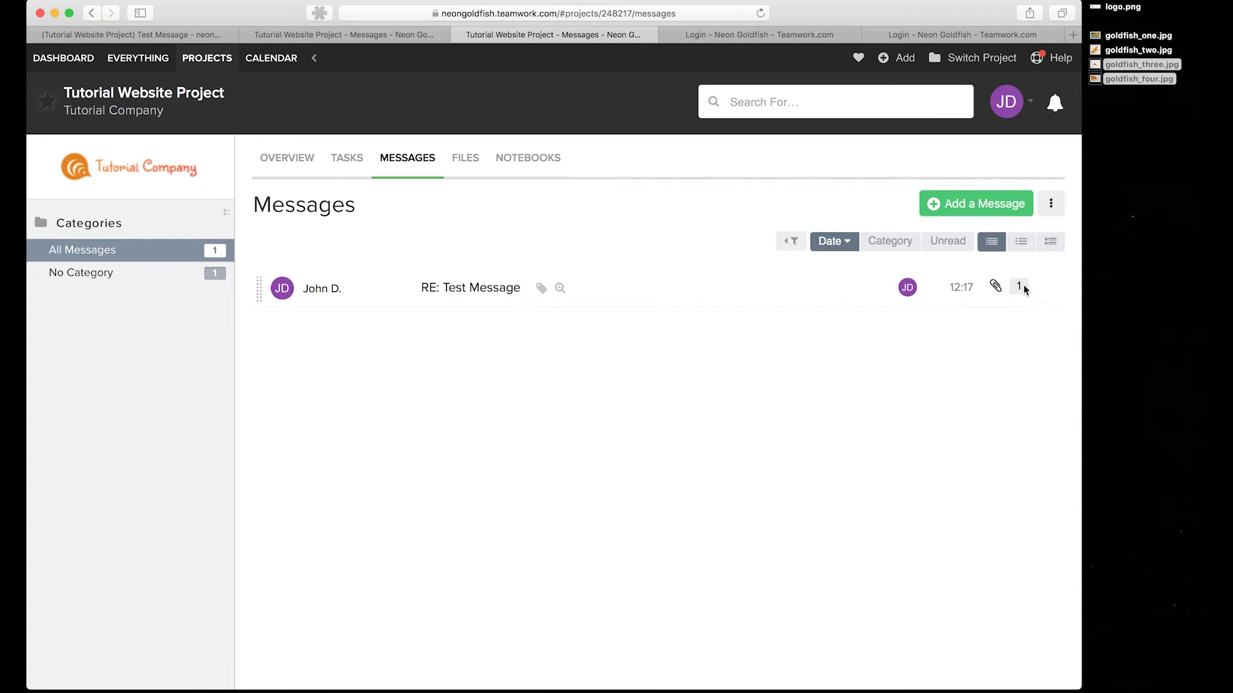
pyautogui.click(460, 289)
pyautogui.scroll(-6, 458, 285)
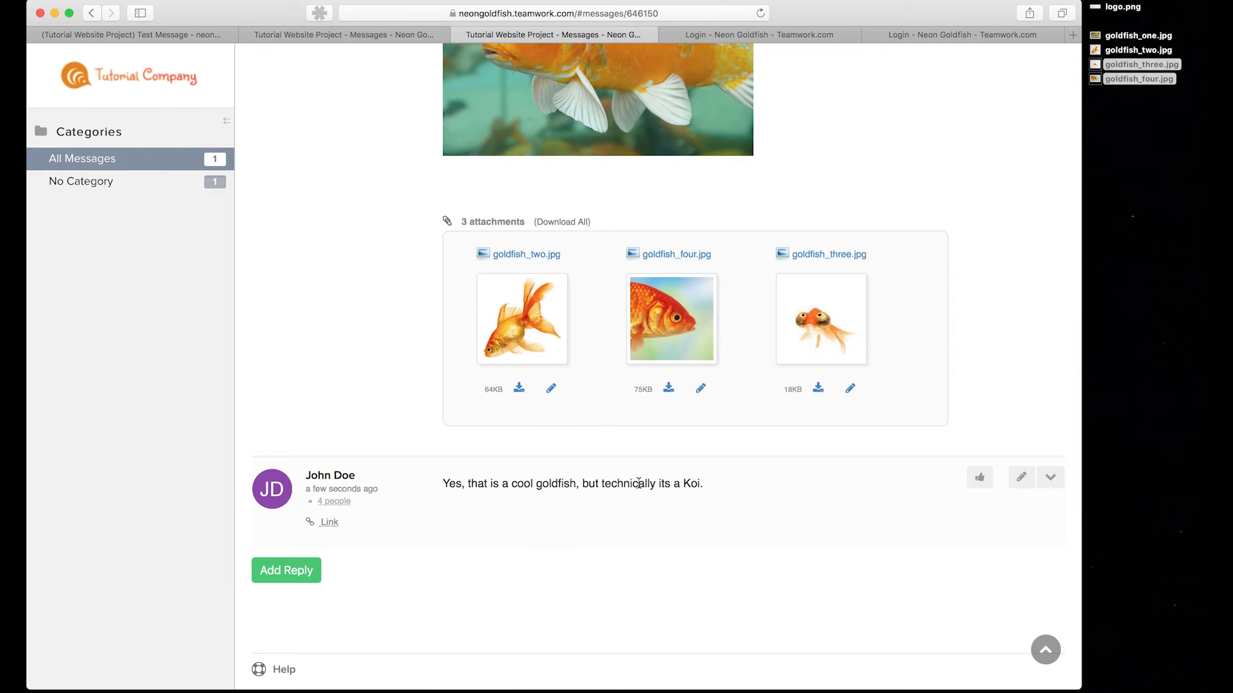
pyautogui.scroll(1, 639, 483)
pyautogui.scroll(10, 639, 483)
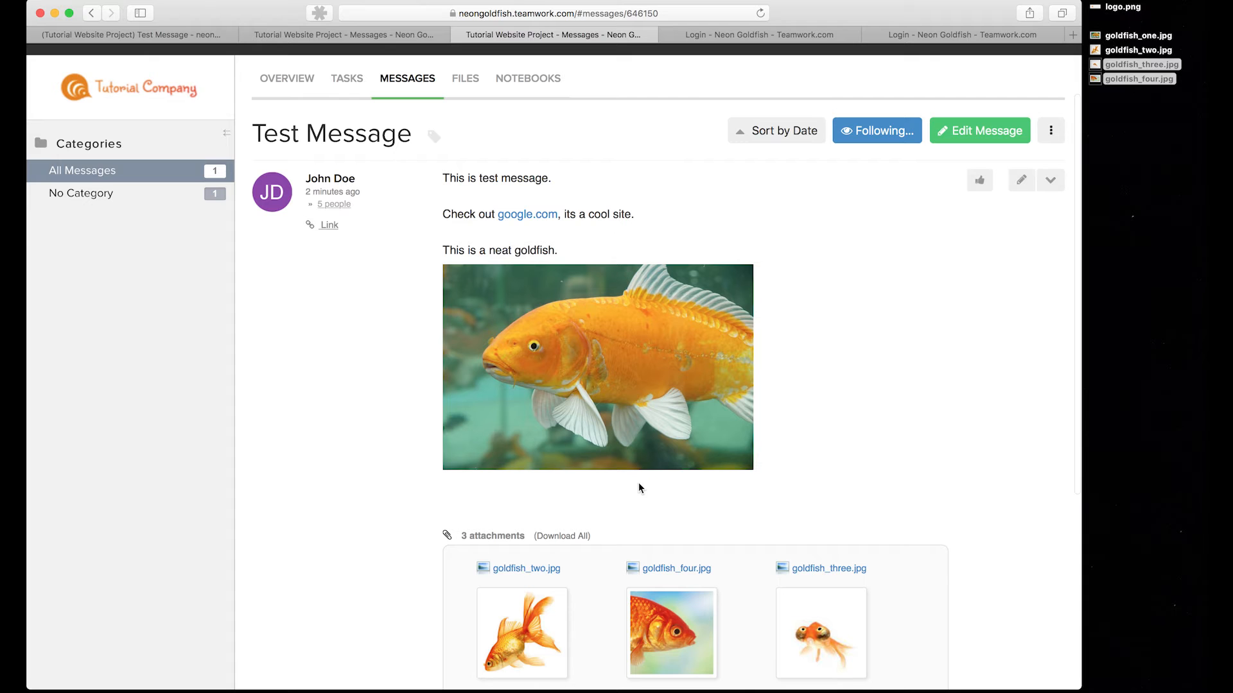
pyautogui.click(410, 81)
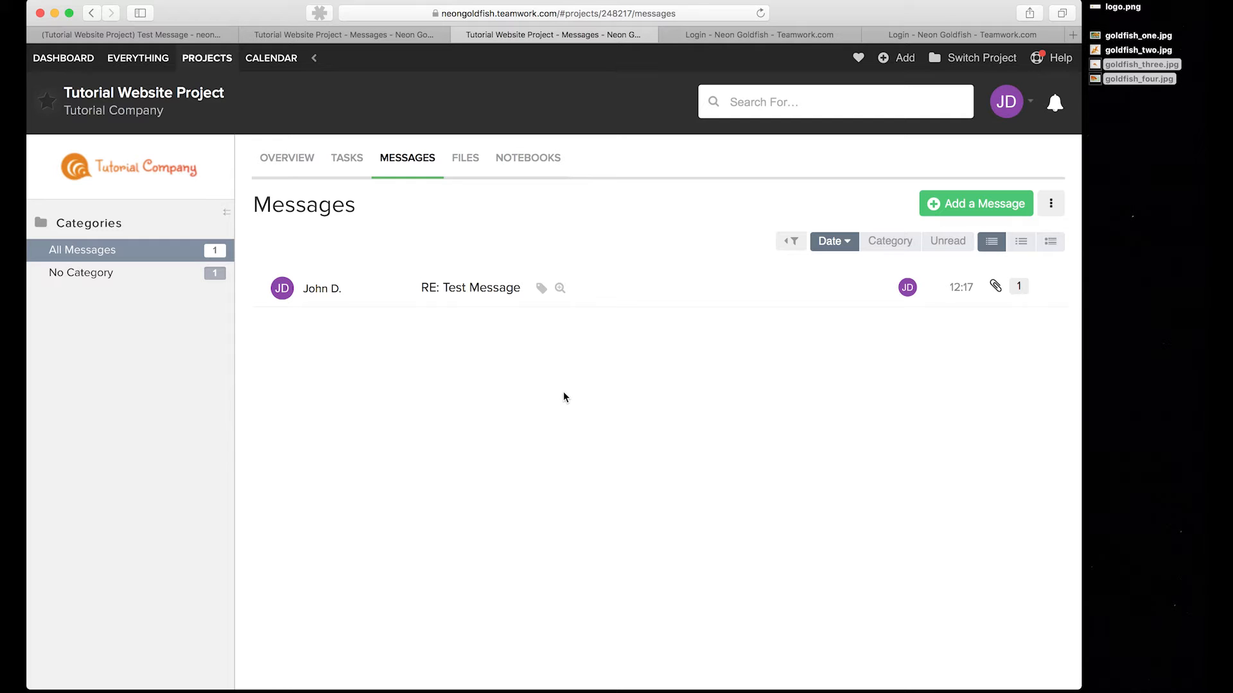
# Open the project's tasks and look through all the task lists
pyautogui.click(348, 156)
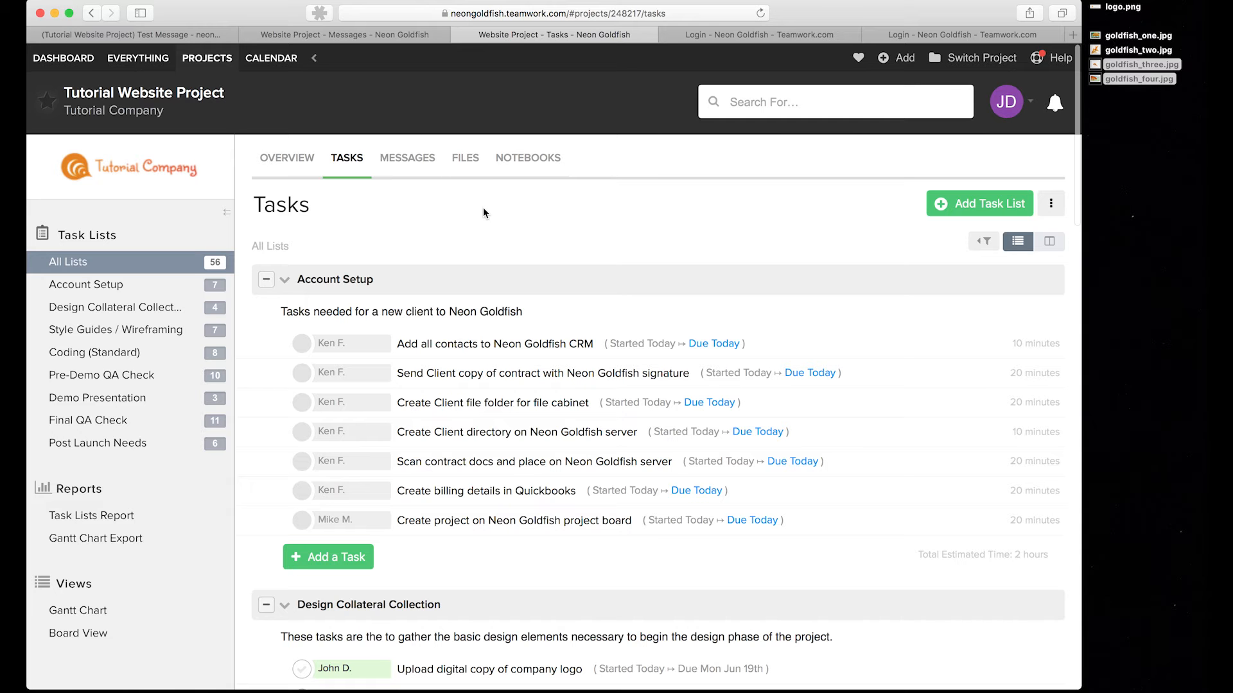
pyautogui.scroll(-5, 483, 207)
pyautogui.scroll(-15, 483, 206)
pyautogui.scroll(-15, 483, 207)
pyautogui.scroll(20, 483, 207)
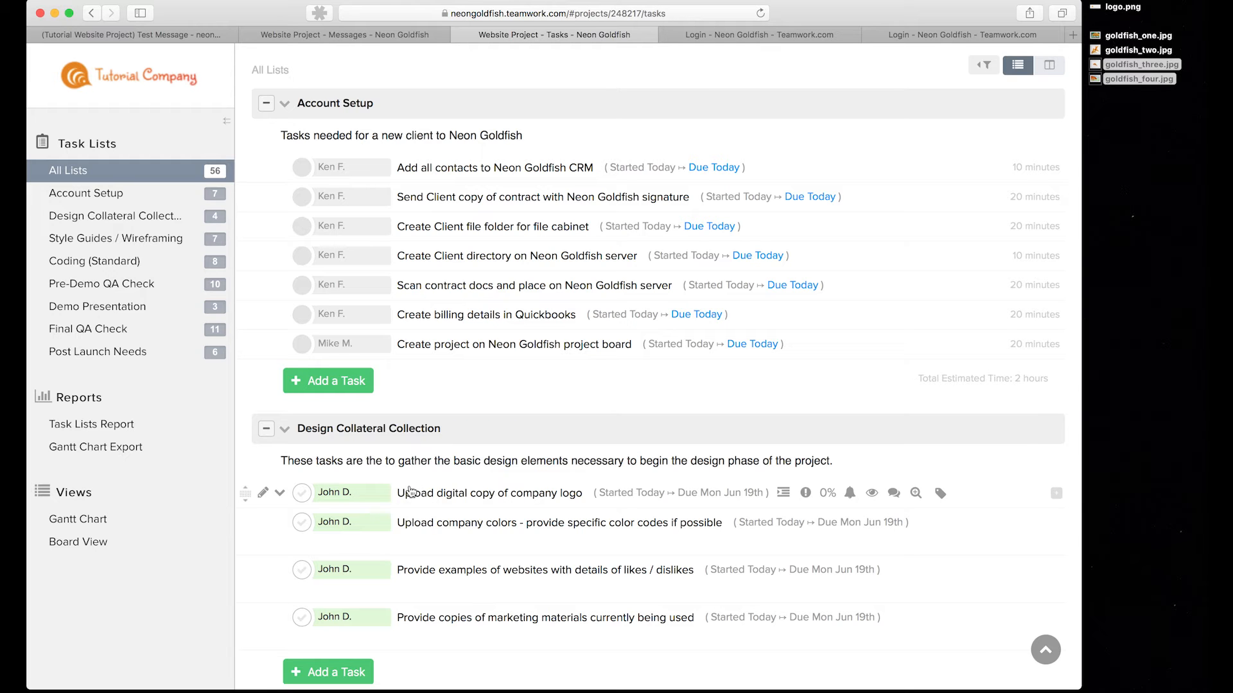
# Examine the client's tasks in the Design Collateral Collection list, including their completion marks and start and due dates
pyautogui.click(301, 498)
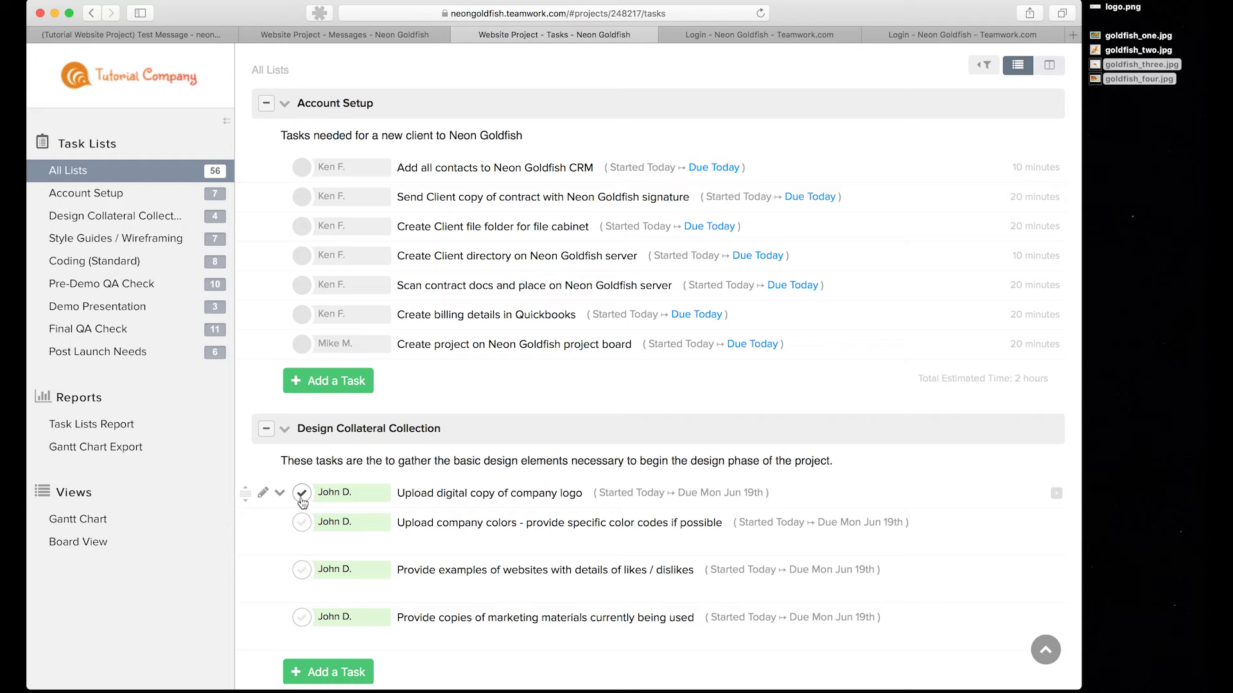
pyautogui.click(663, 493)
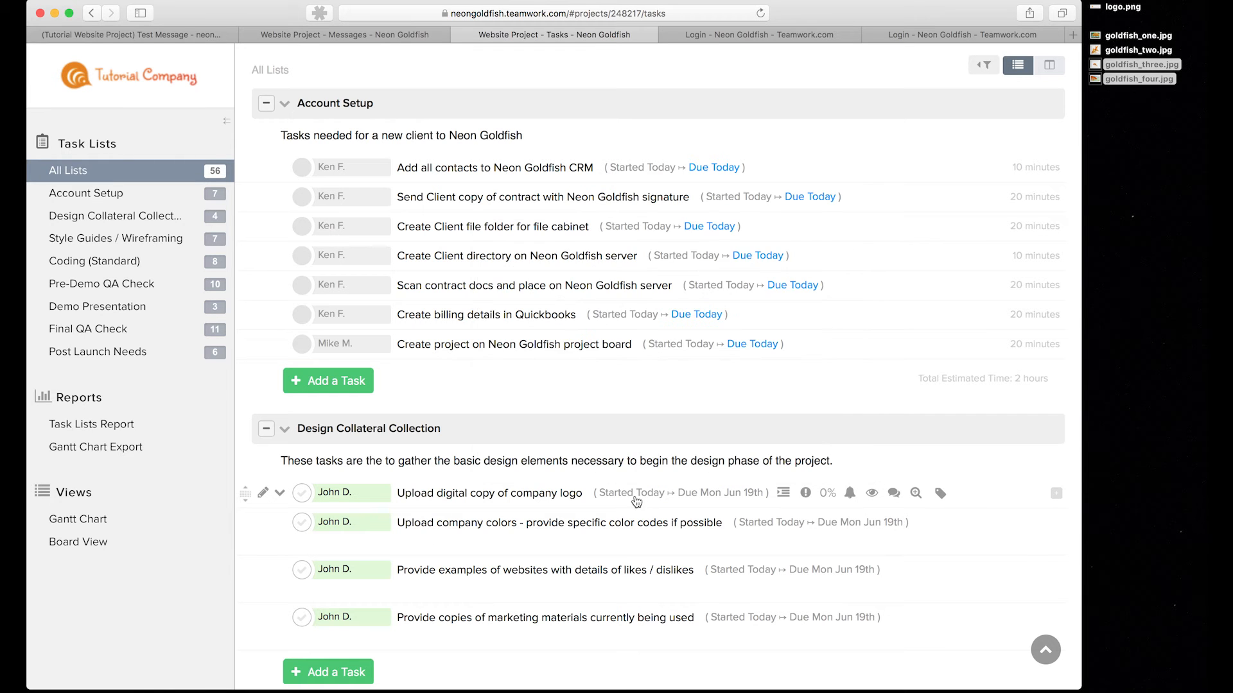
pyautogui.moveTo(714, 503)
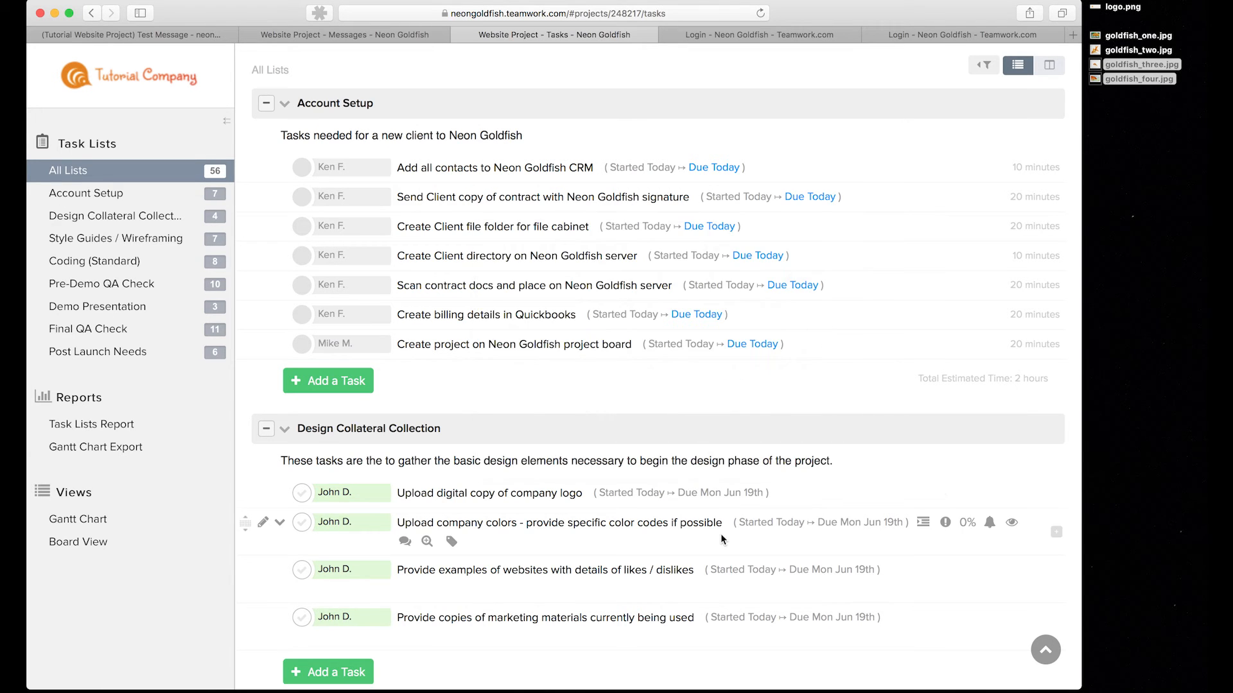
pyautogui.scroll(-2, 721, 534)
pyautogui.scroll(-2, 722, 539)
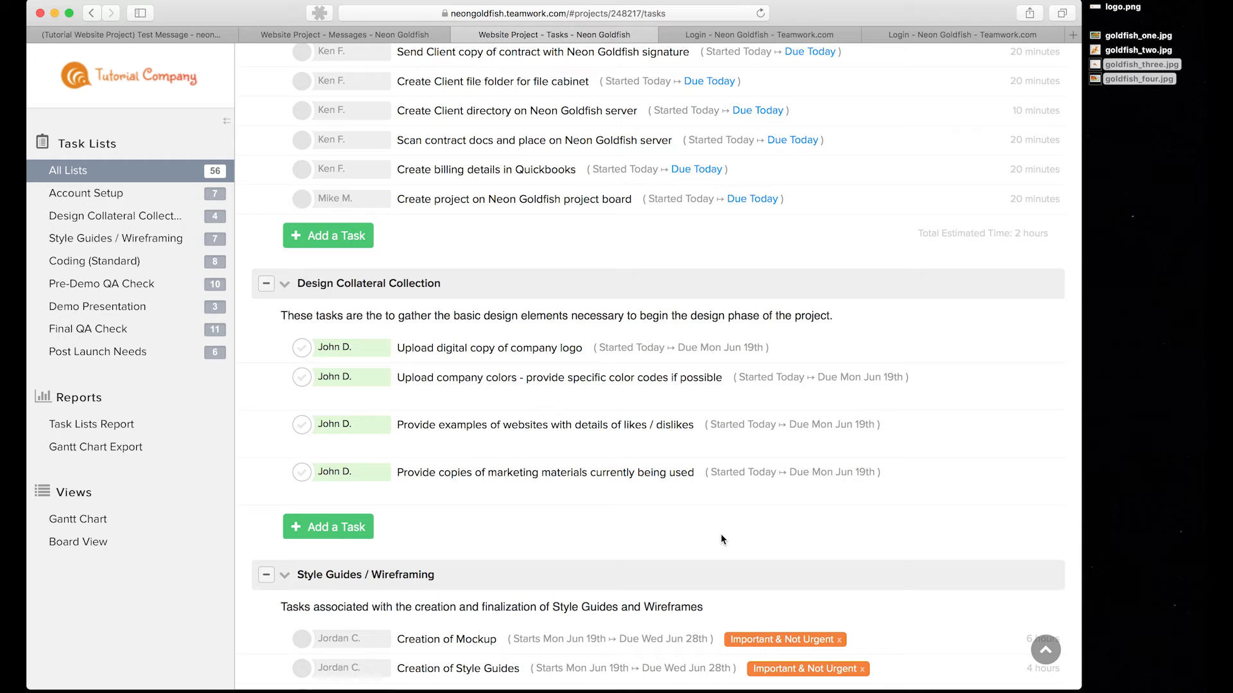
pyautogui.scroll(4, 721, 533)
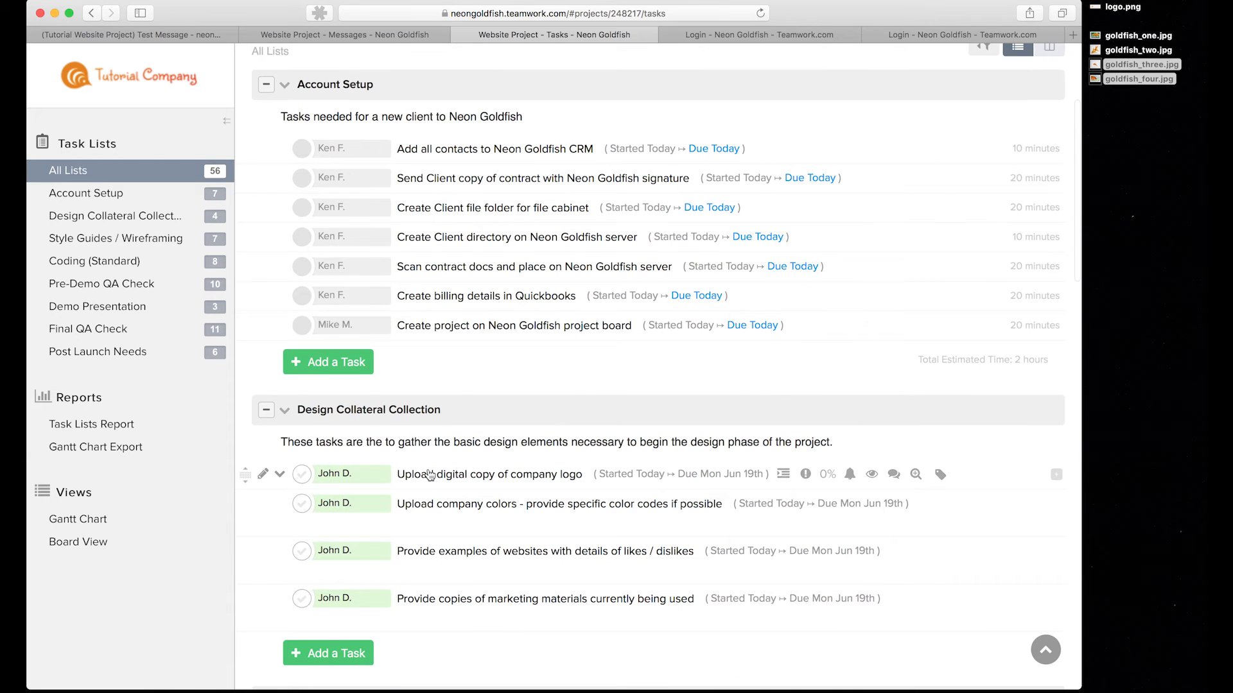
# Open the "Upload digital copy of company logo" task and attach logo.png to it
pyautogui.moveTo(443, 481)
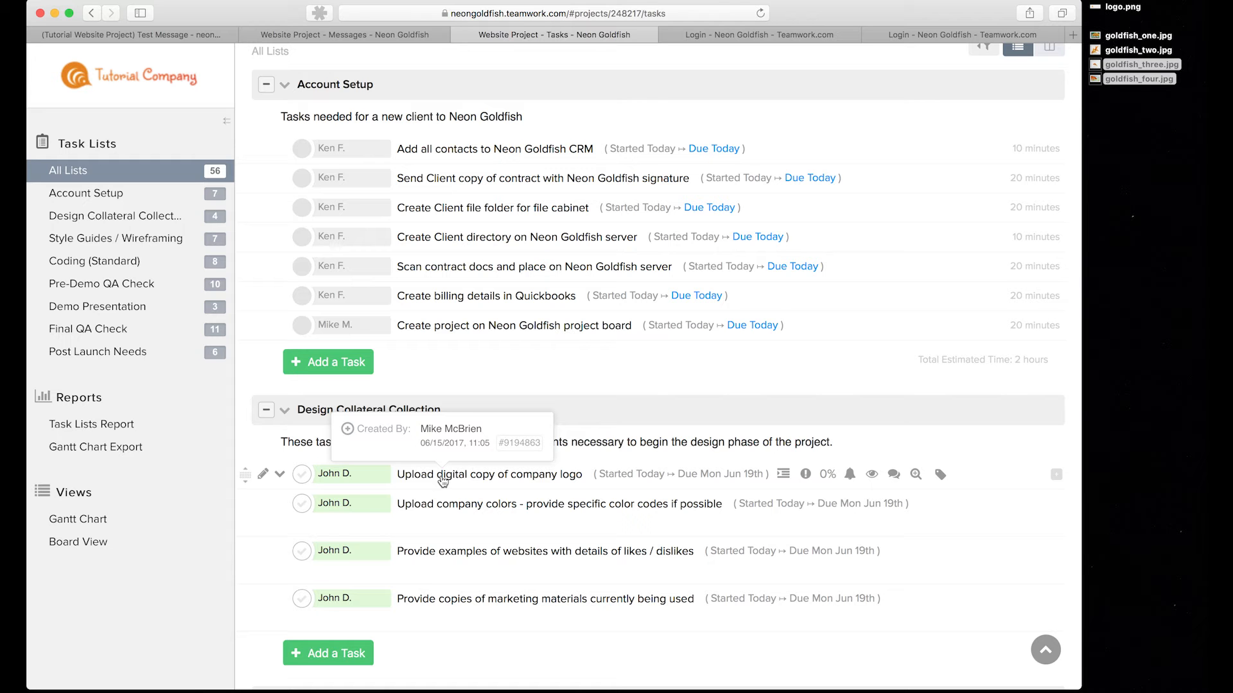
pyautogui.click(451, 475)
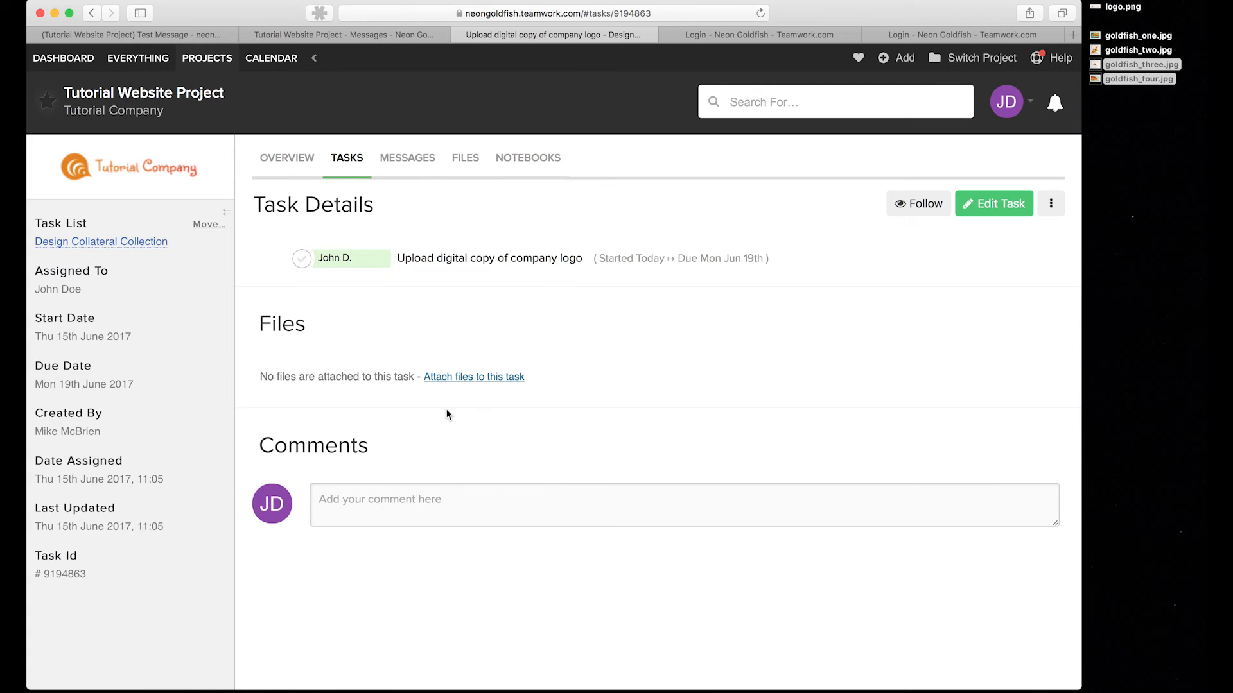
pyautogui.click(476, 382)
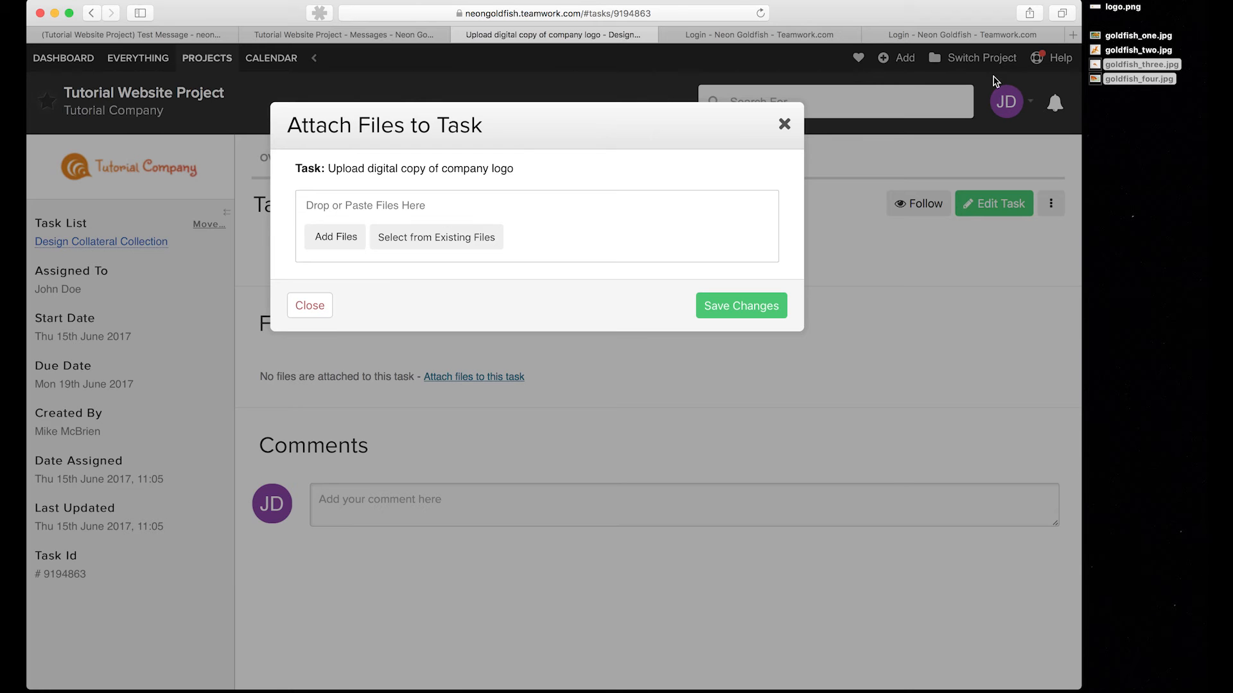
pyautogui.moveTo(1117, 8); pyautogui.dragTo(508, 221)
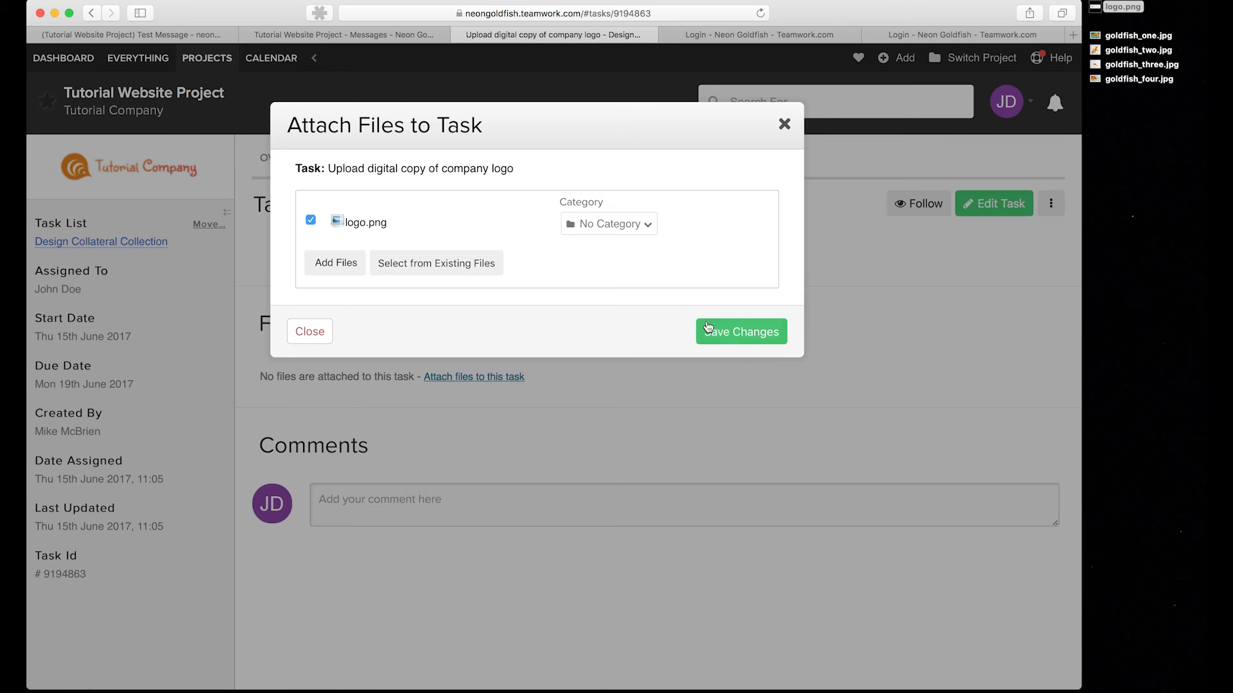
pyautogui.click(727, 330)
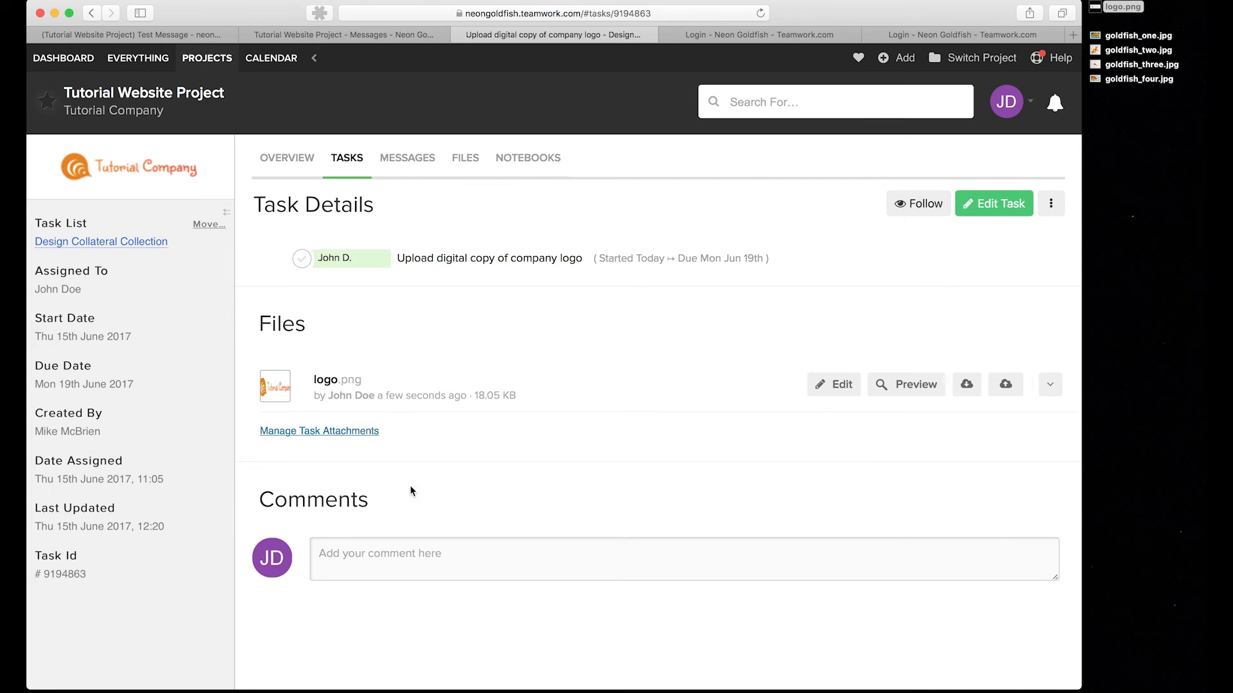
# Write the task comment "I have uploaded the logo, if it won't work please let me know."
pyautogui.click(420, 555)
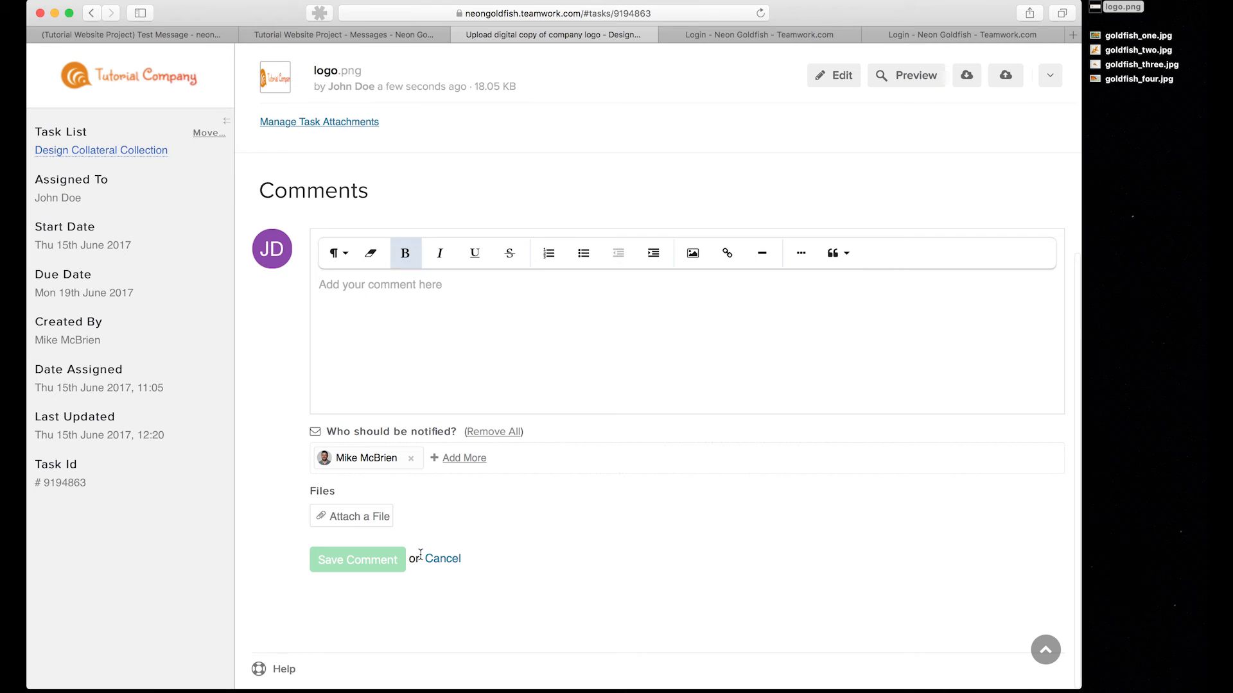
pyautogui.write('I have ')
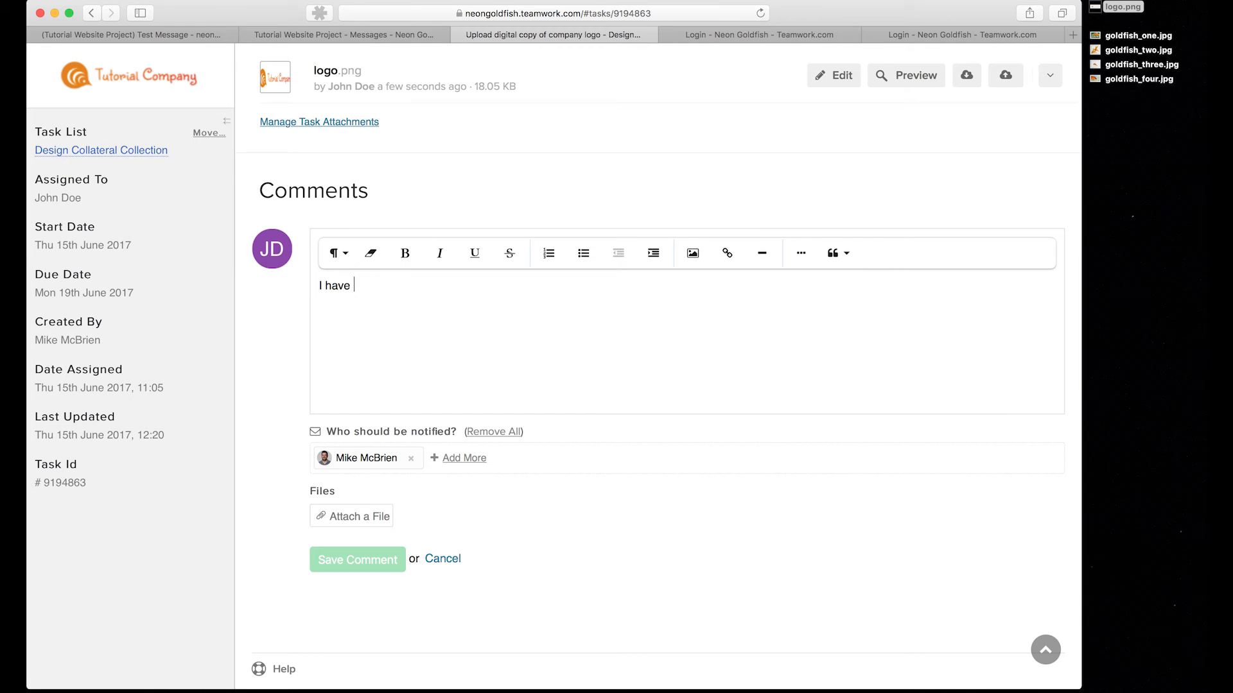
pyautogui.write('uploaded the logo, i')
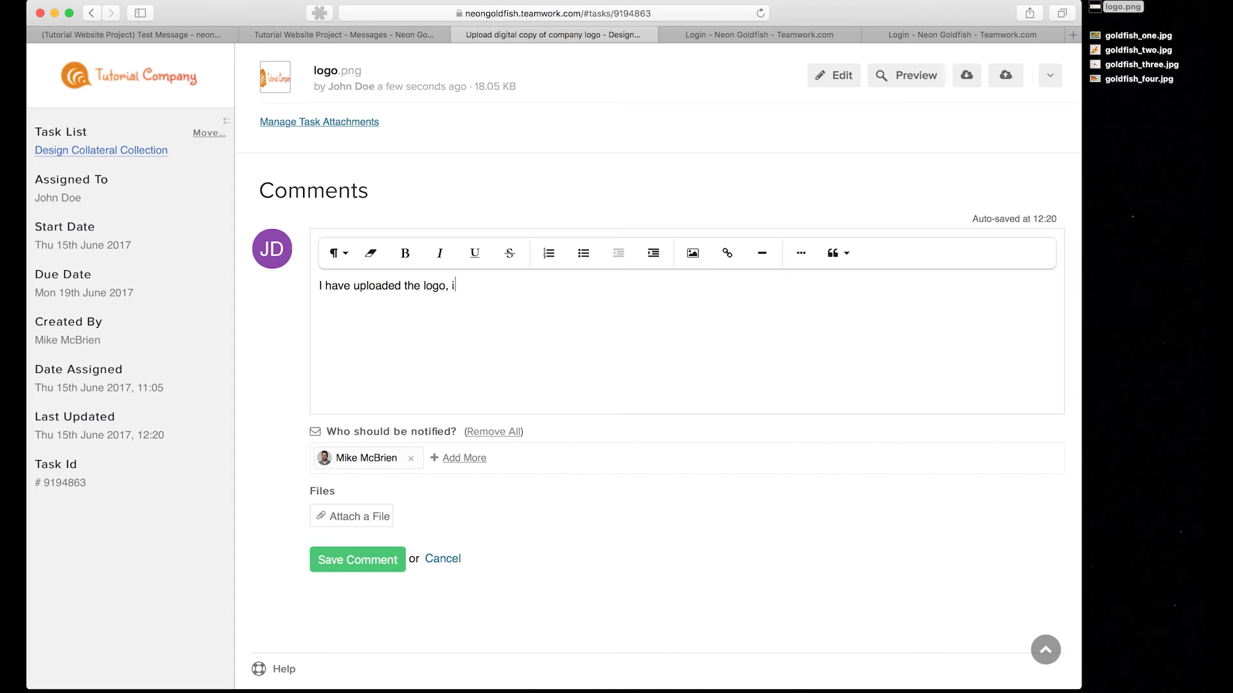
pyautogui.write("f it won't work please let me know.")
pyautogui.scroll(2, 483, 530)
pyautogui.scroll(1, 483, 530)
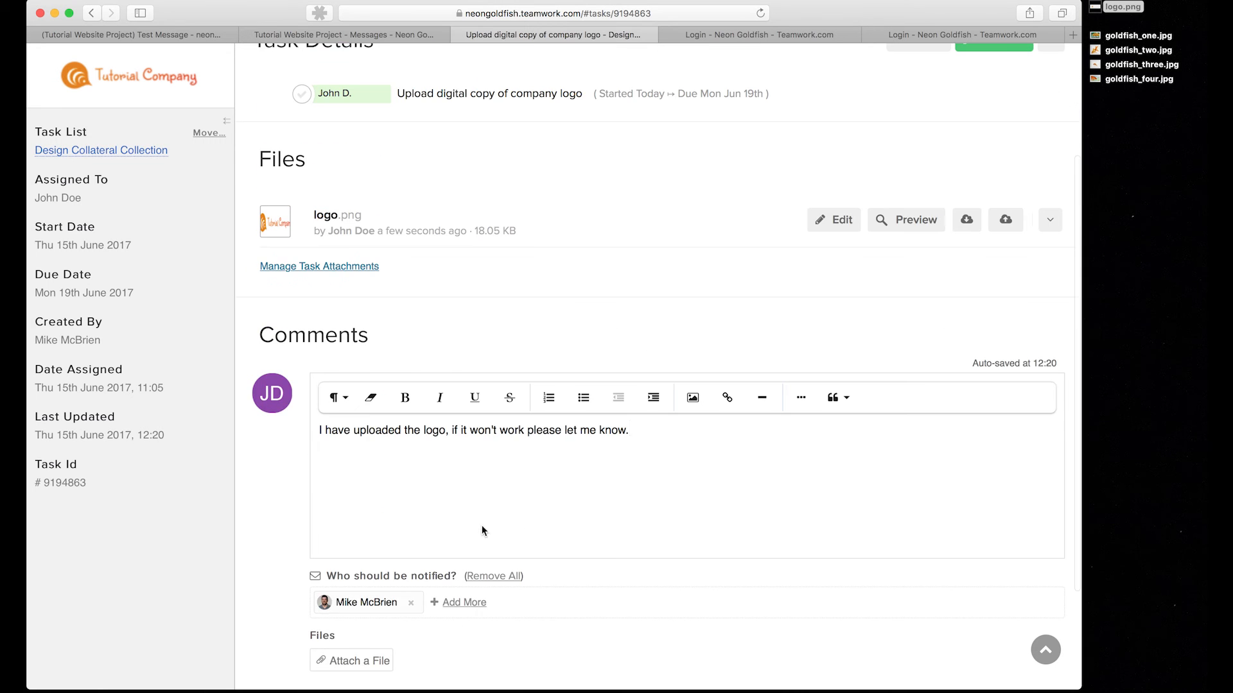
pyautogui.scroll(-2, 429, 463)
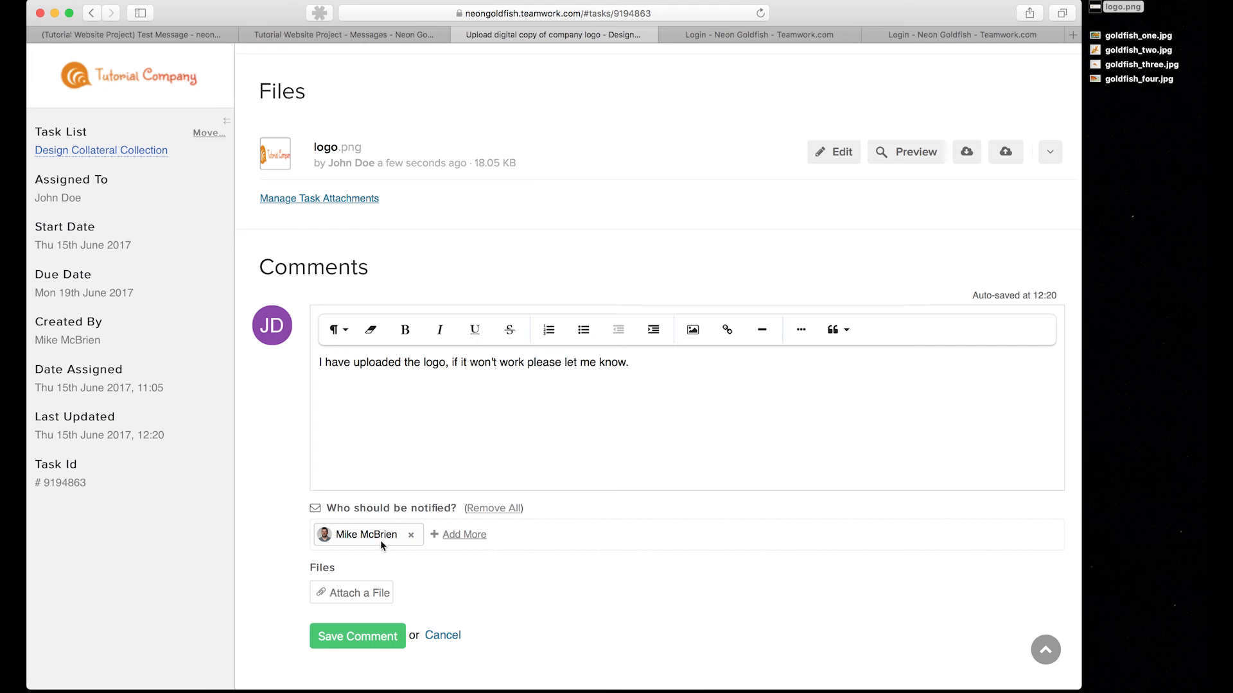
# Add the Tutorial Company contact to the people notified about the comment and save the comment
pyautogui.click(444, 540)
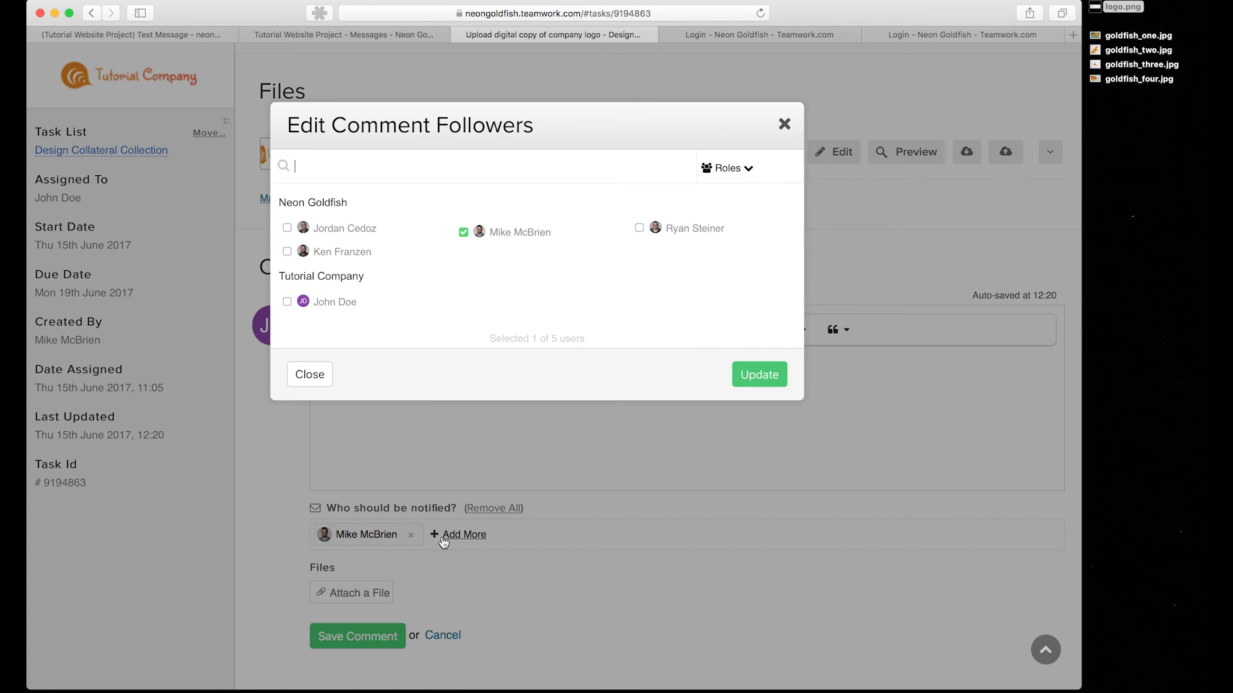
pyautogui.click(306, 304)
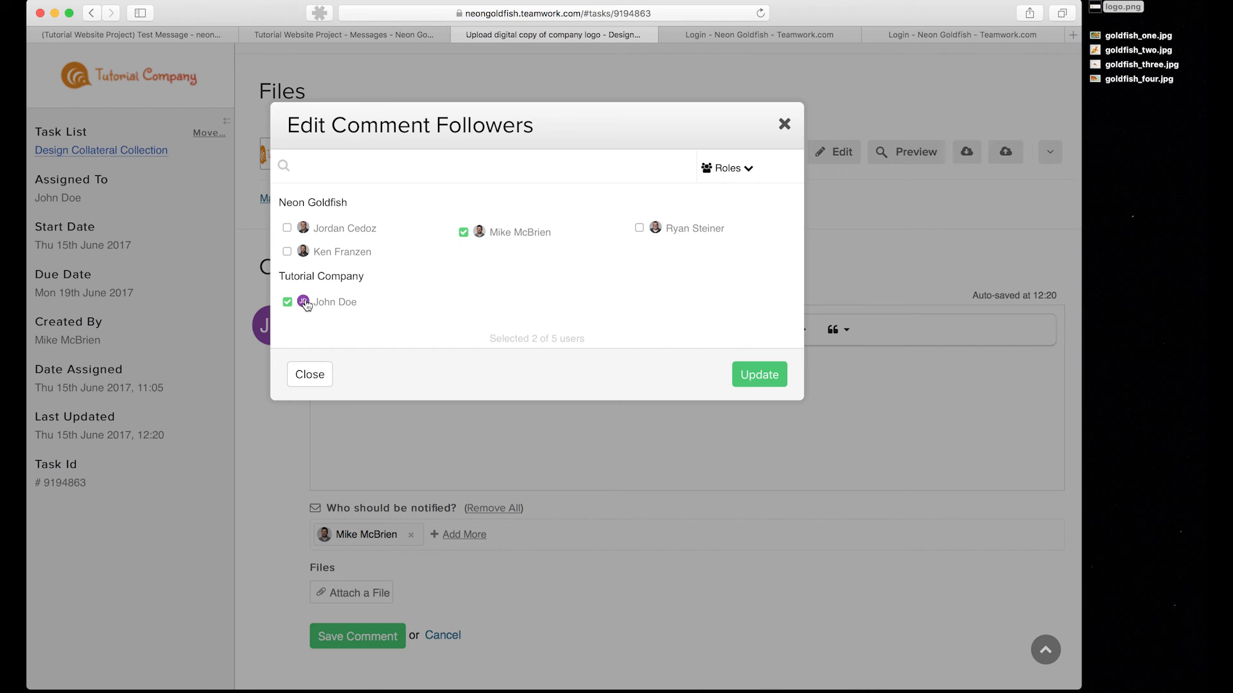
pyautogui.click(745, 380)
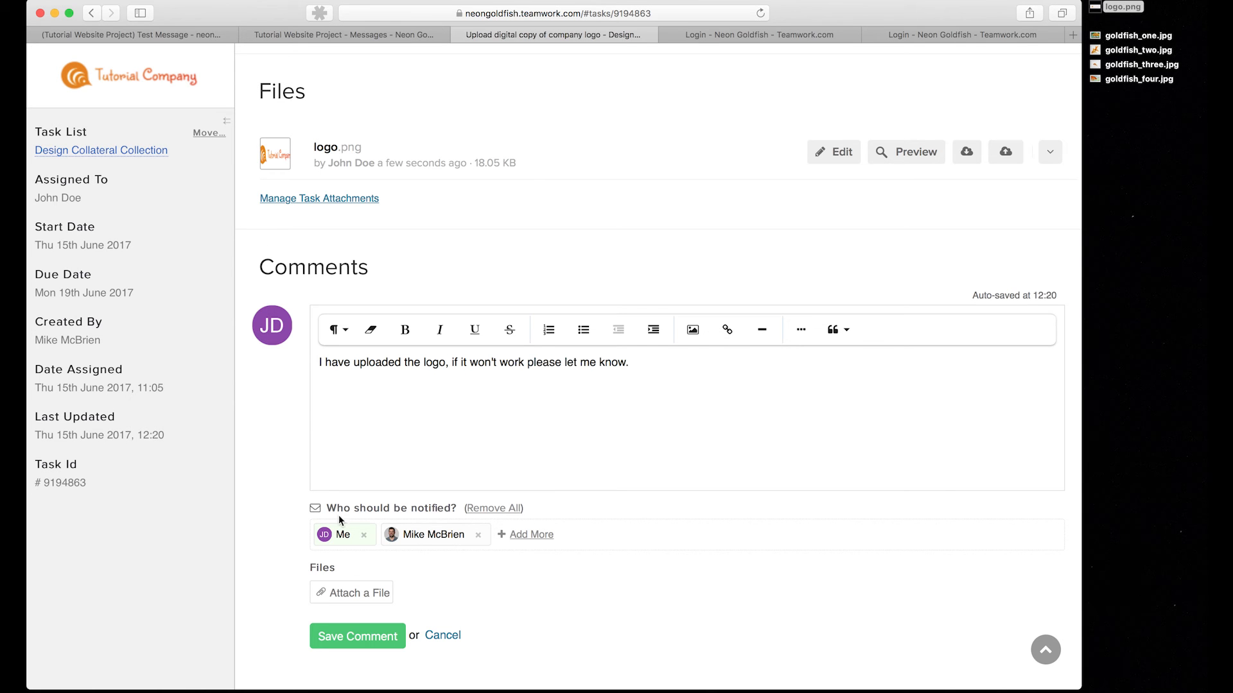
pyautogui.click(356, 634)
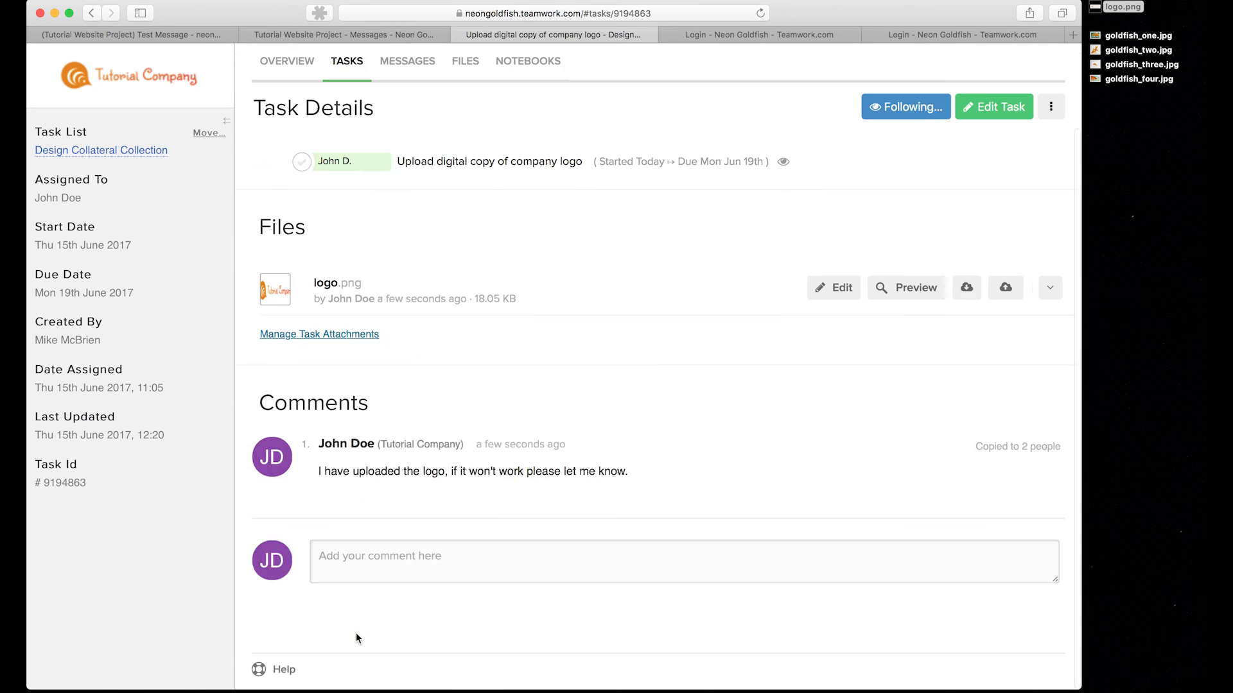
# Mark the logo upload task complete, return to the project's tasks and show the completed tasks under Design Collateral Collection
pyautogui.moveTo(488, 440)
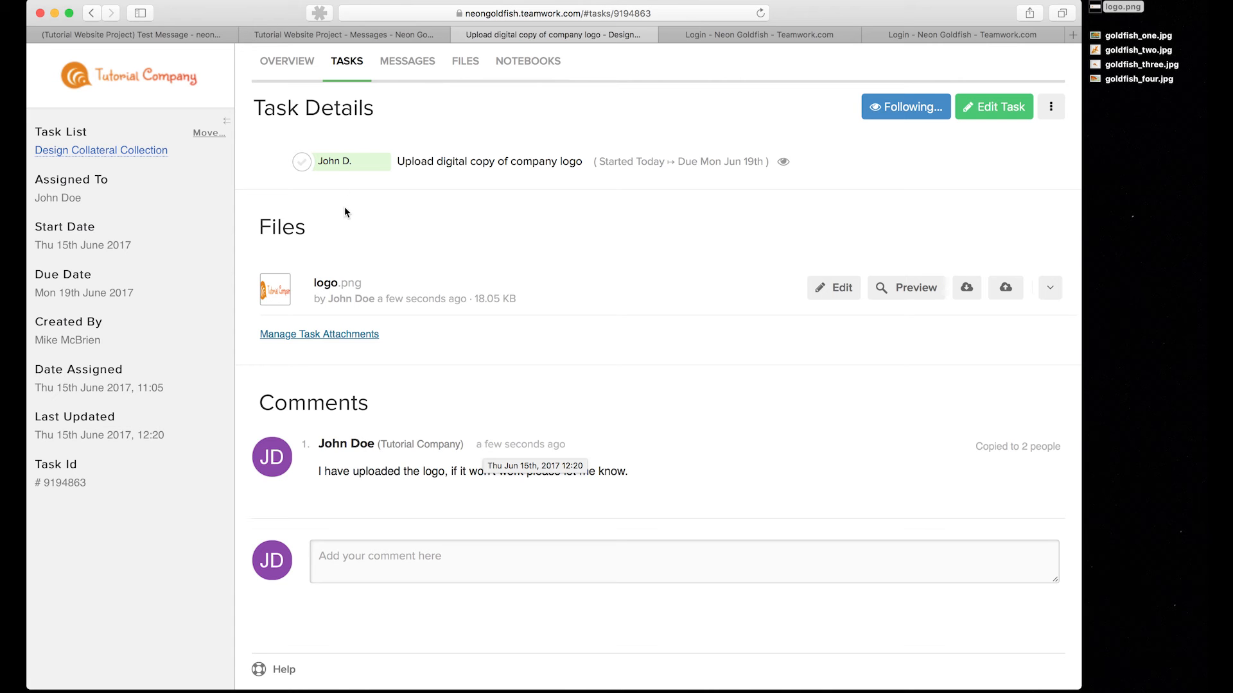
pyautogui.click(302, 162)
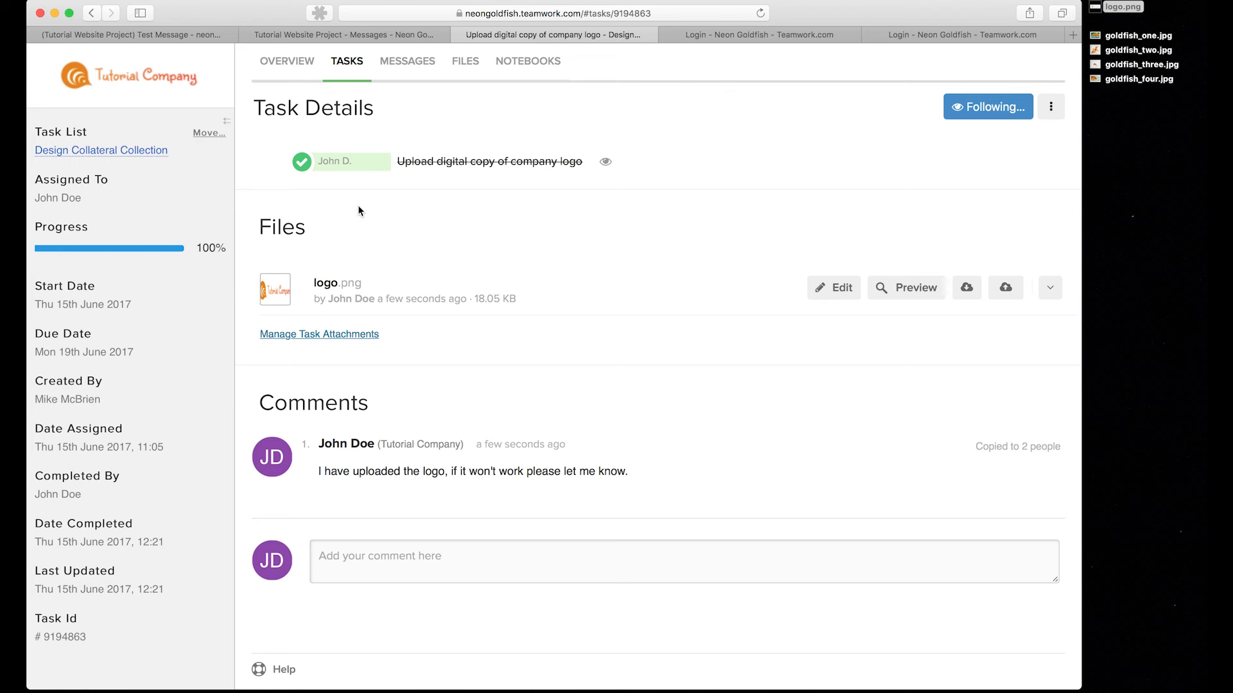
pyautogui.click(351, 63)
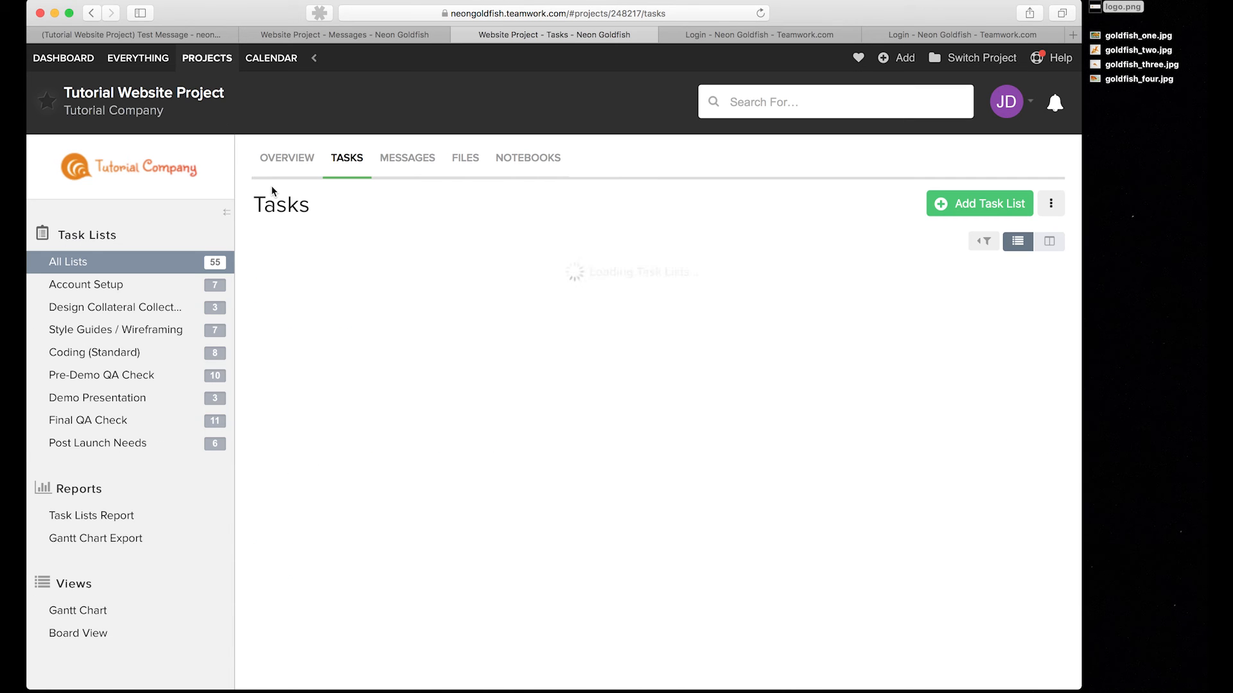
pyautogui.scroll(-5, 302, 385)
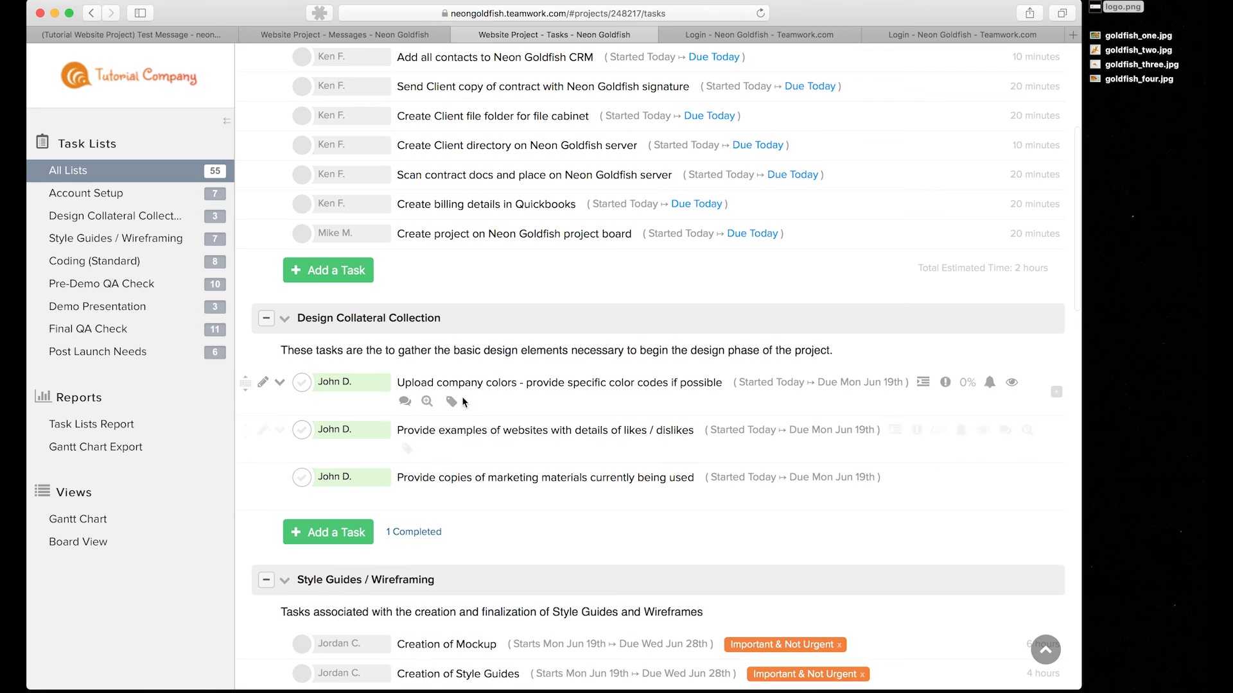
pyautogui.click(417, 532)
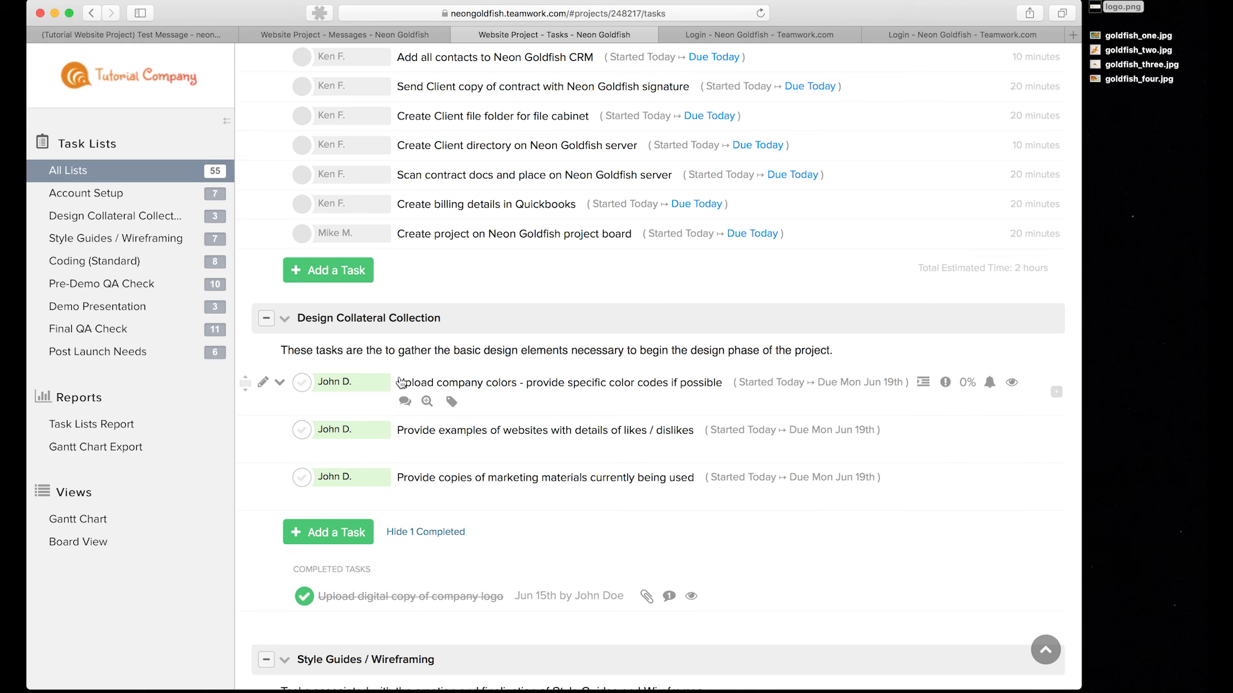
# Mark the company colors and website examples tasks in Design Collateral Collection as complete
pyautogui.scroll(1, 454, 483)
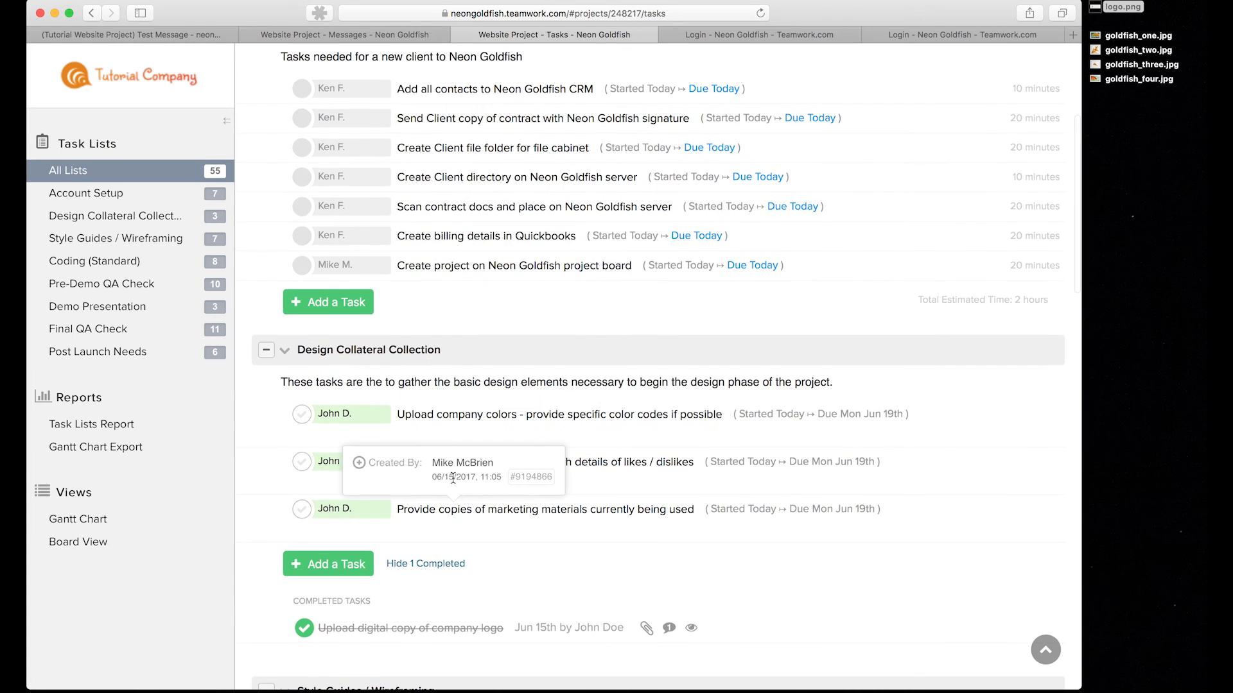
pyautogui.click(302, 415)
pyautogui.click(301, 445)
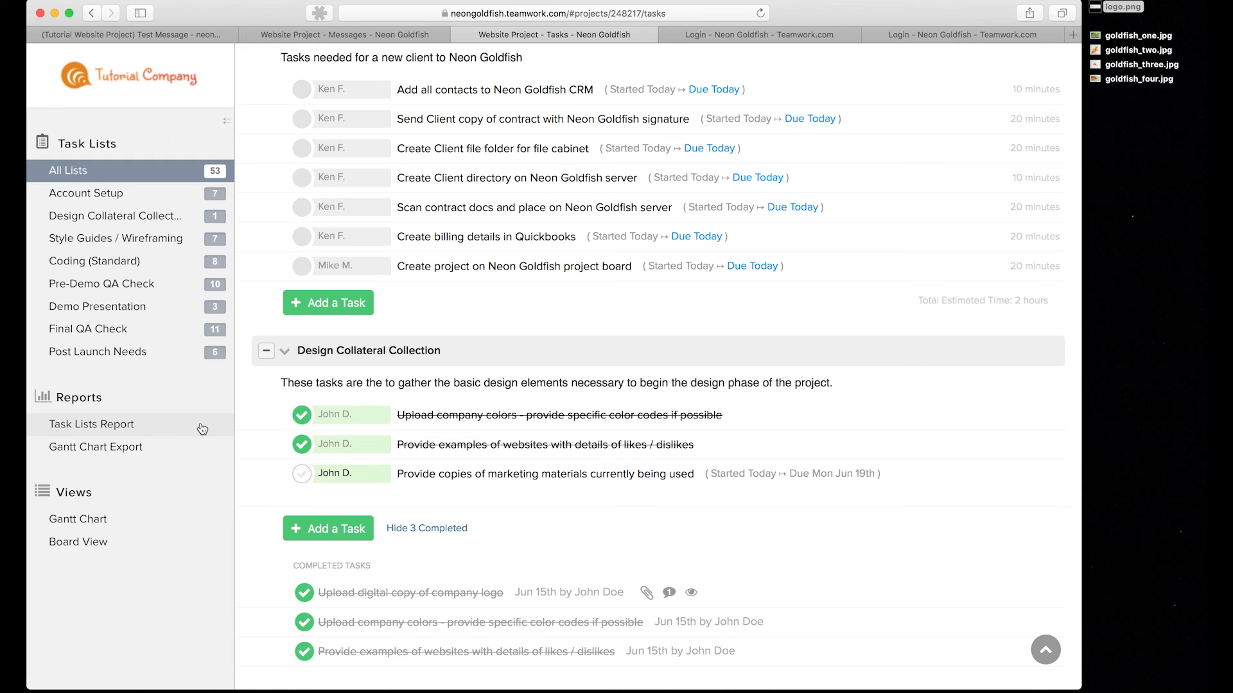
# Open the project's Gantt chart, examine the timeline of the task lists from Account Setup to Post Launch Needs, and exit the chart
pyautogui.click(119, 520)
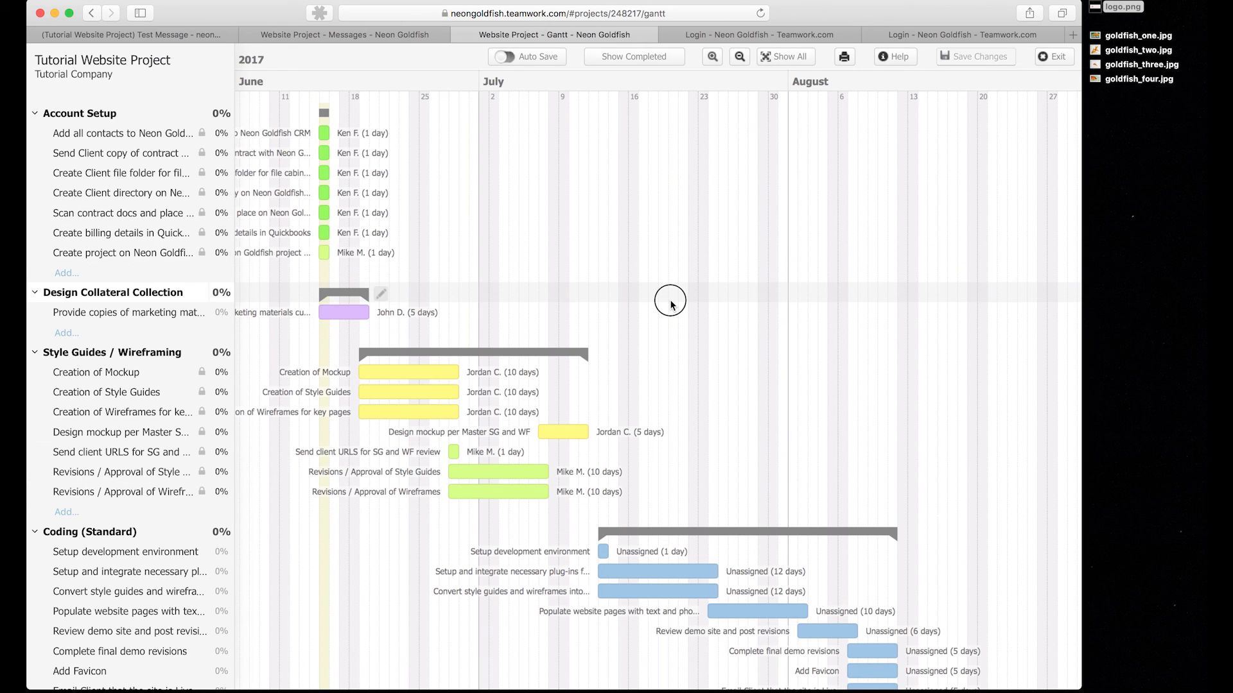
pyautogui.scroll(-5, 671, 302)
pyautogui.hscroll(5, 670, 302)
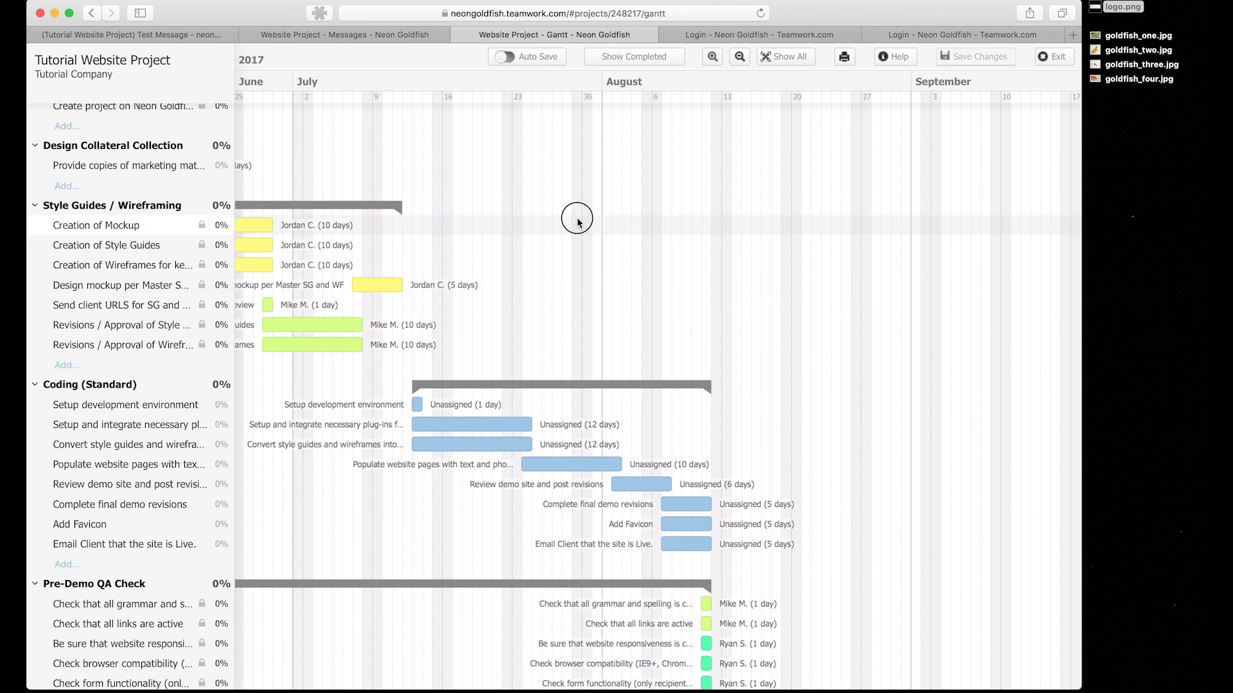
pyautogui.scroll(5, 578, 219)
pyautogui.hscroll(-5, 578, 218)
pyautogui.moveTo(603, 225); pyautogui.dragTo(644, 369)
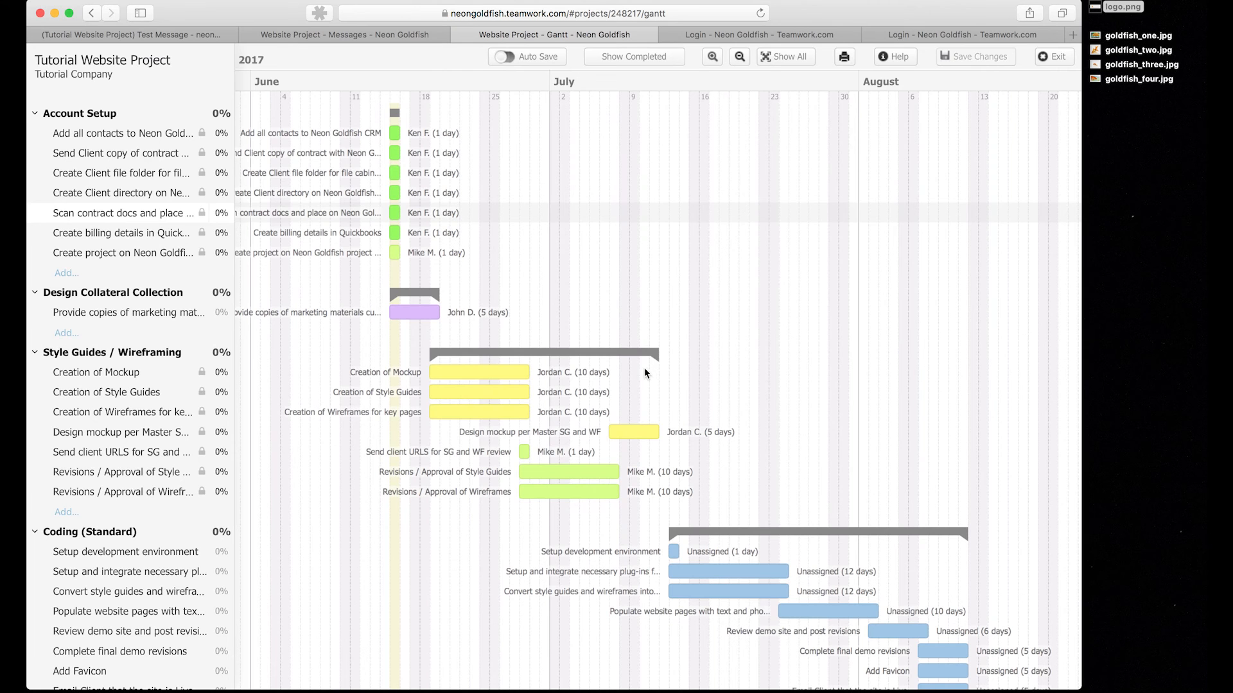
pyautogui.moveTo(743, 338); pyautogui.dragTo(730, 325)
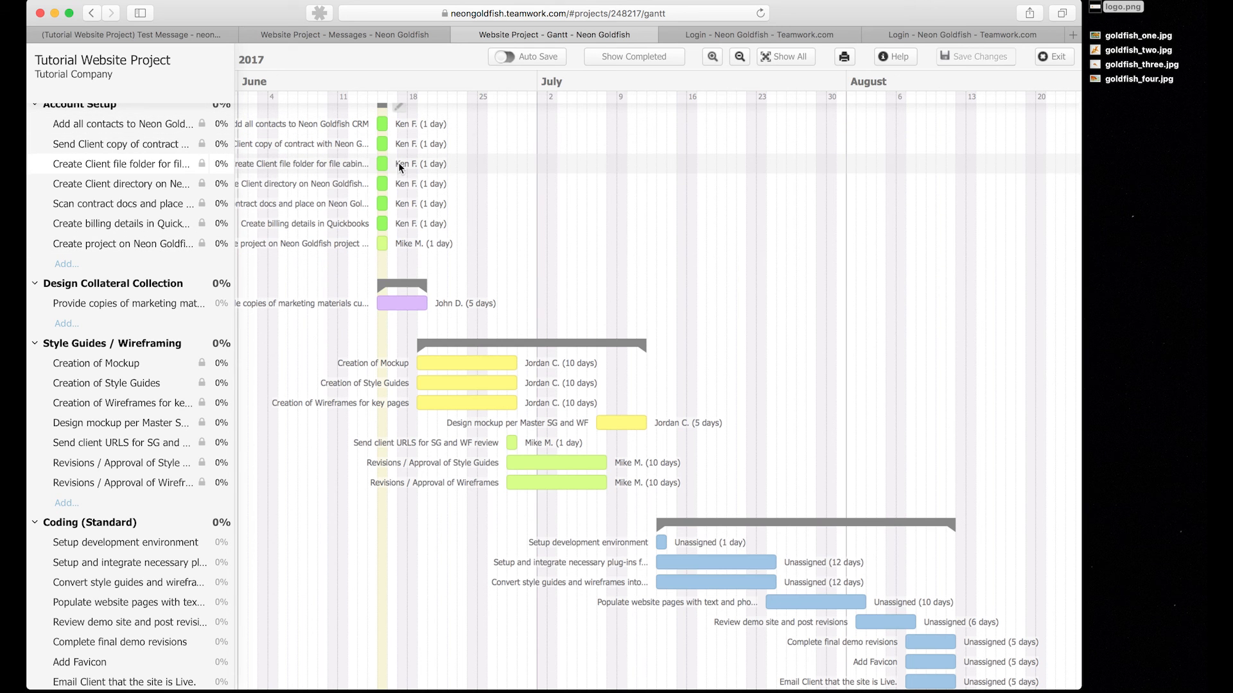
pyautogui.moveTo(695, 270); pyautogui.dragTo(513, 94)
pyautogui.moveTo(753, 326); pyautogui.dragTo(563, 179)
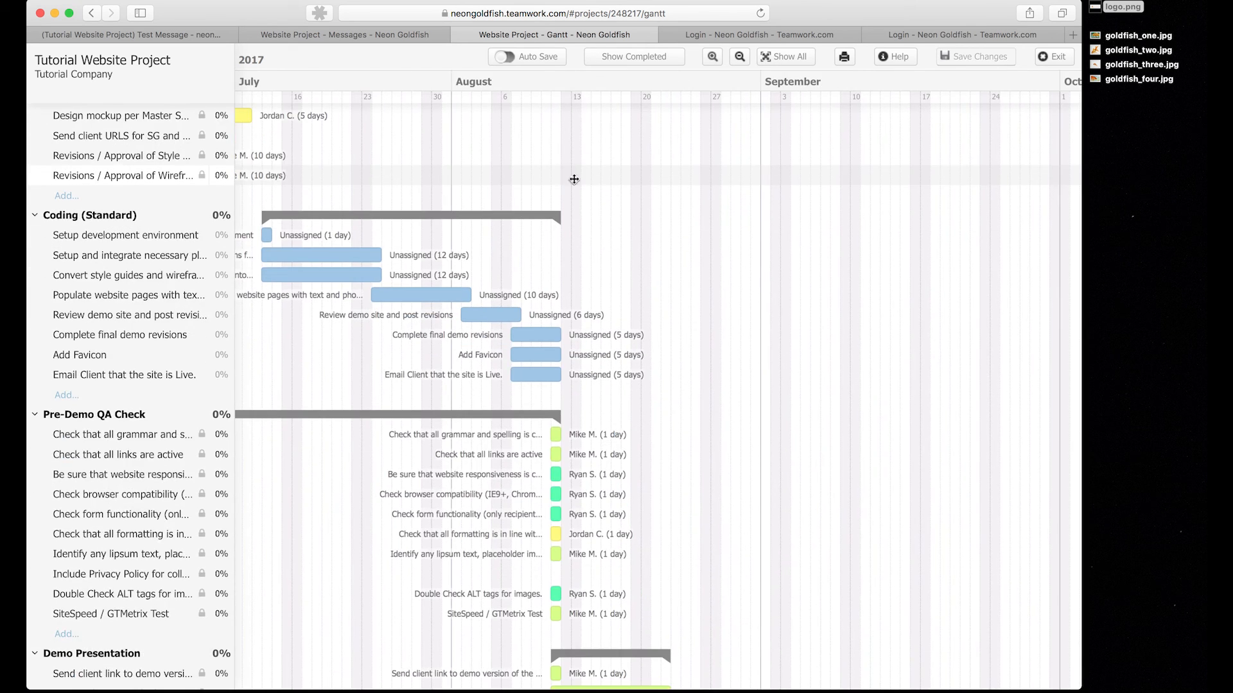
pyautogui.moveTo(681, 500); pyautogui.dragTo(663, 115)
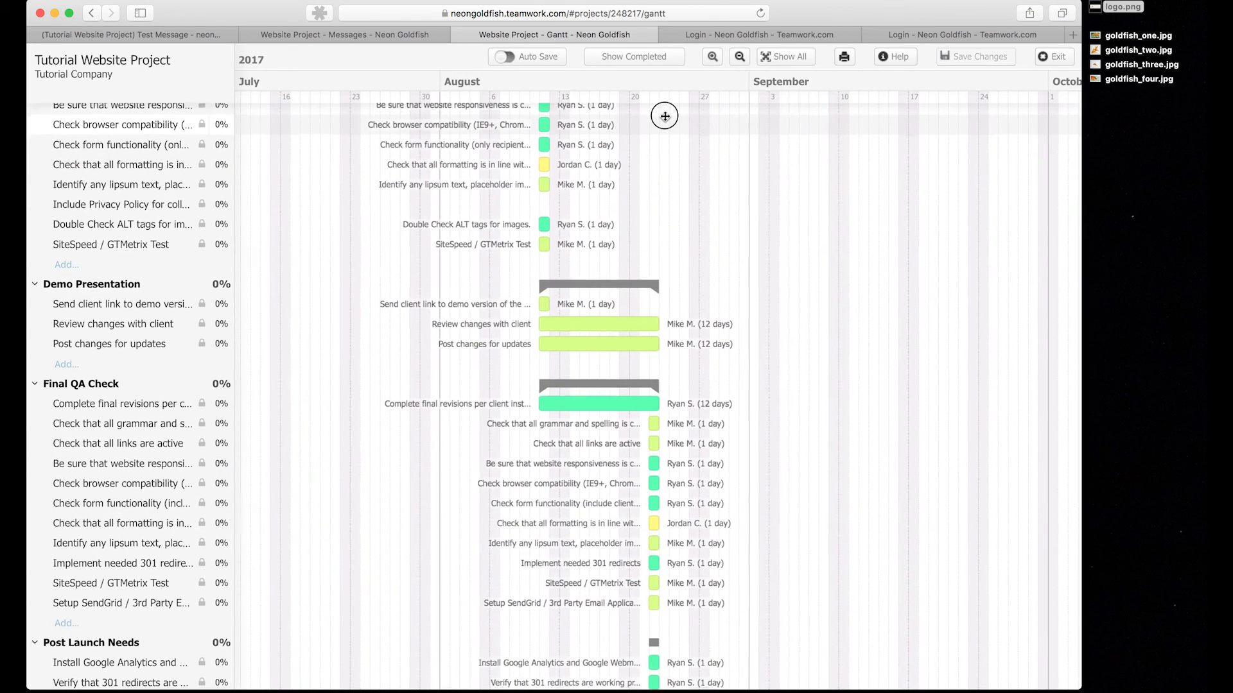
pyautogui.scroll(10, 710, 193)
pyautogui.hscroll(-6, 710, 193)
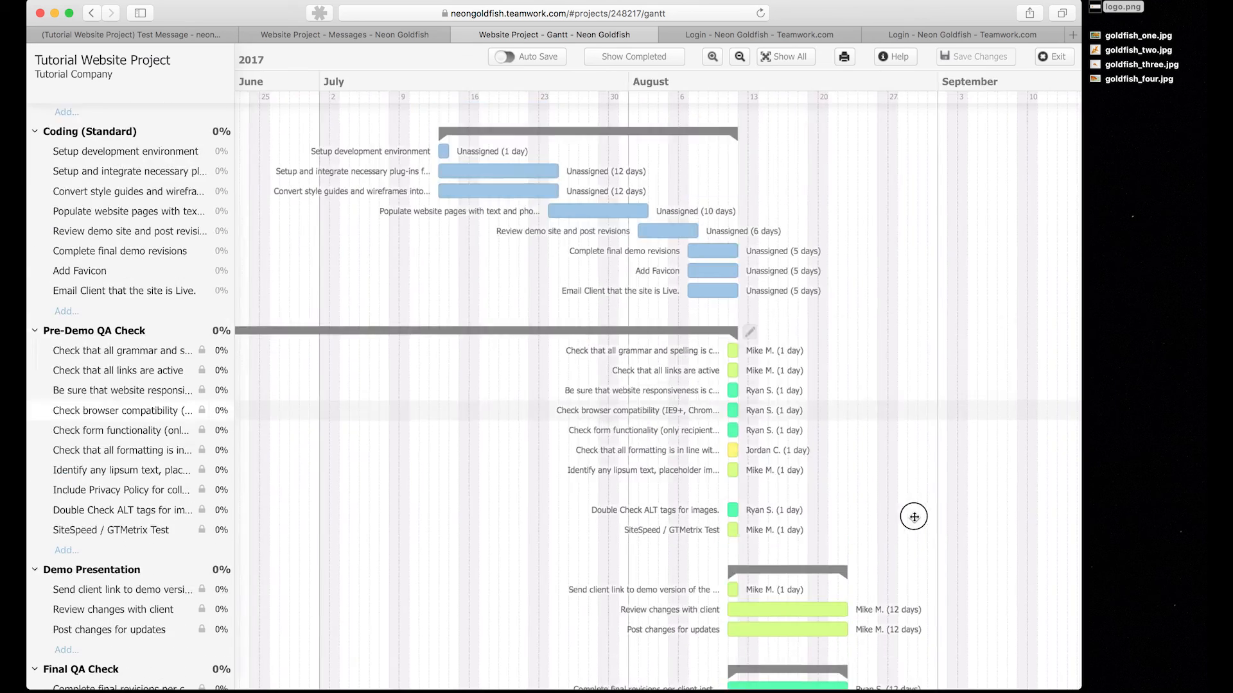
pyautogui.moveTo(632, 152); pyautogui.dragTo(875, 590)
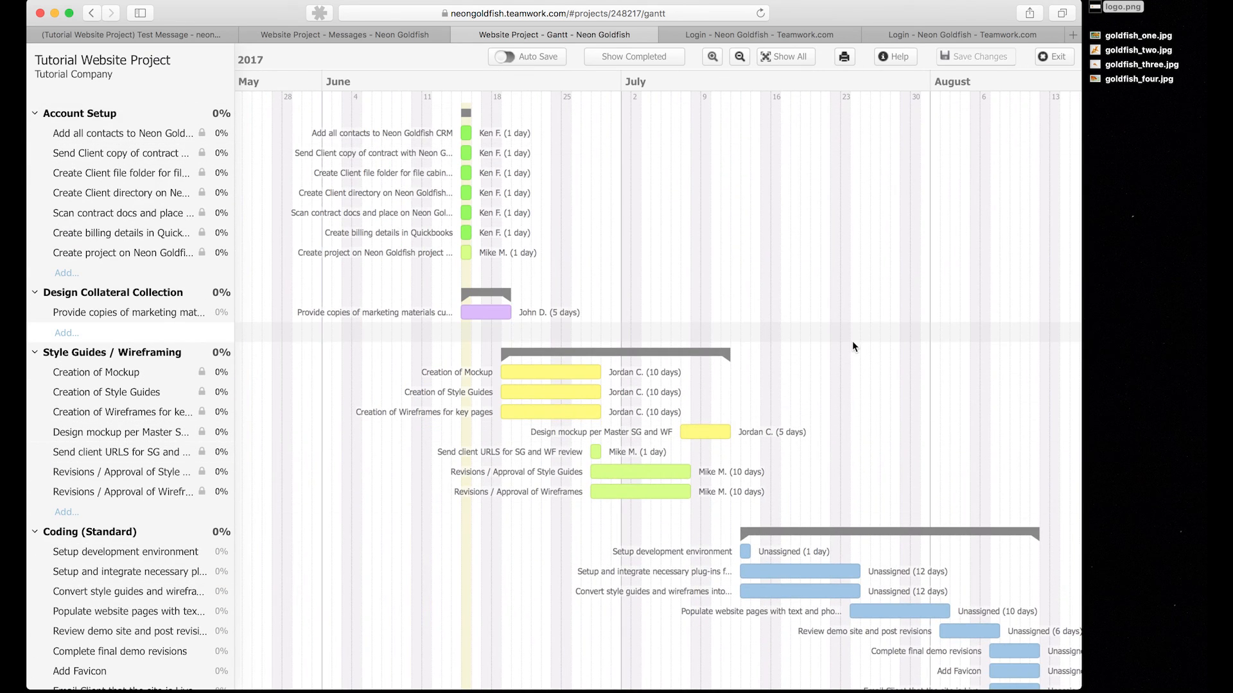
pyautogui.click(1054, 57)
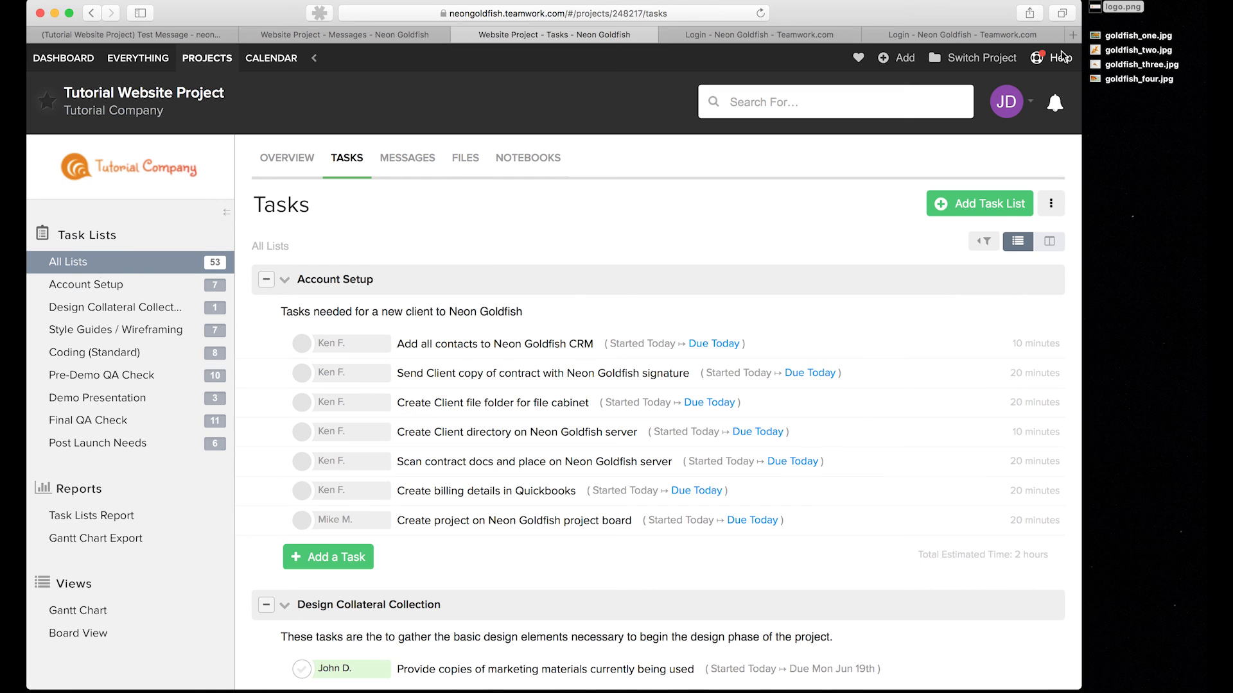
# Open goldfish_three.jpg from the project's files, preview it and start a comment on it
pyautogui.click(467, 167)
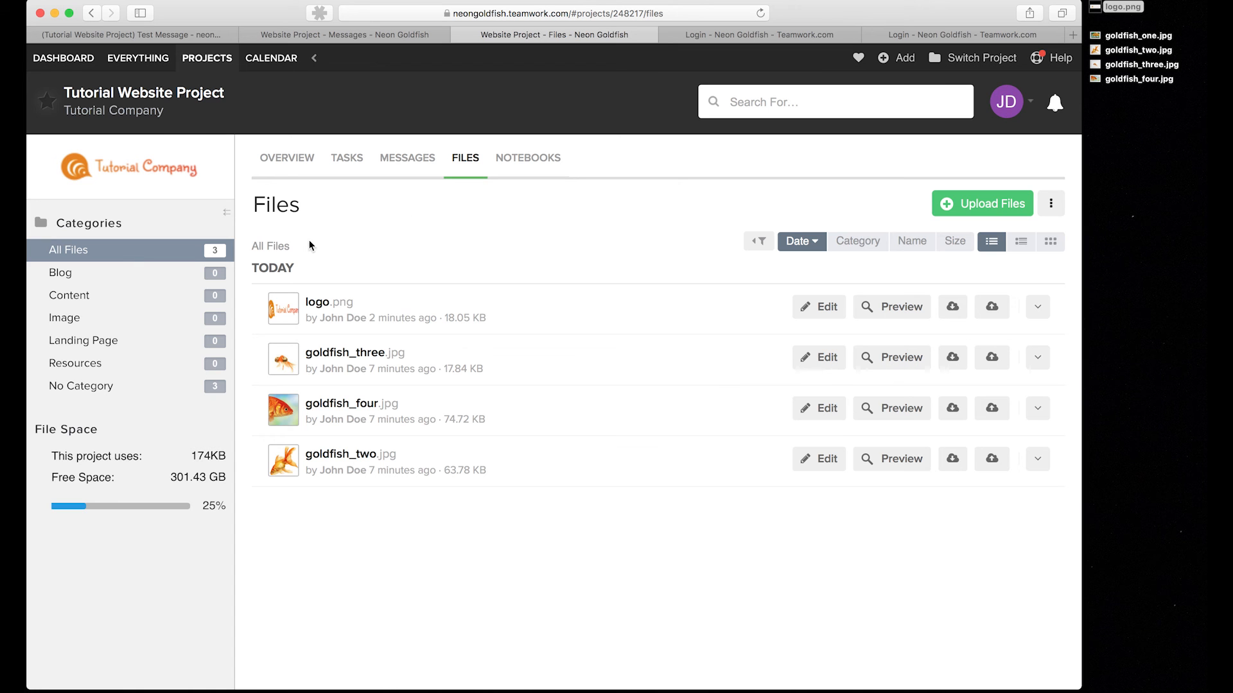
pyautogui.click(355, 354)
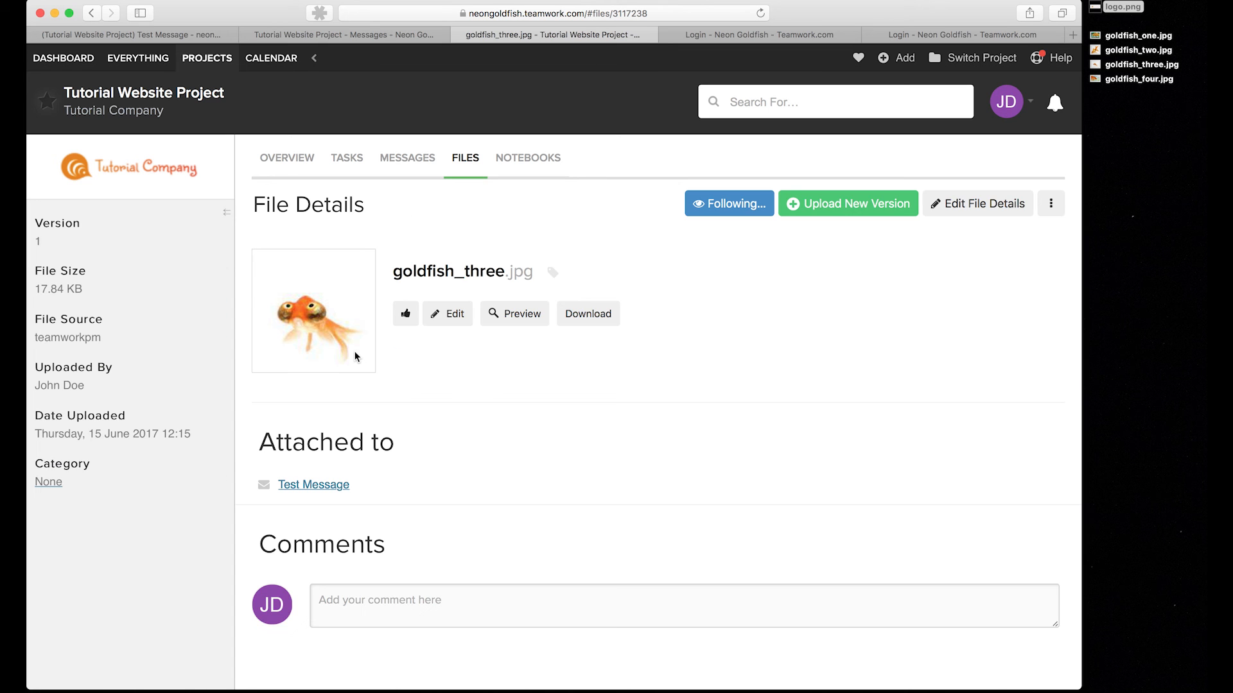
pyautogui.click(500, 318)
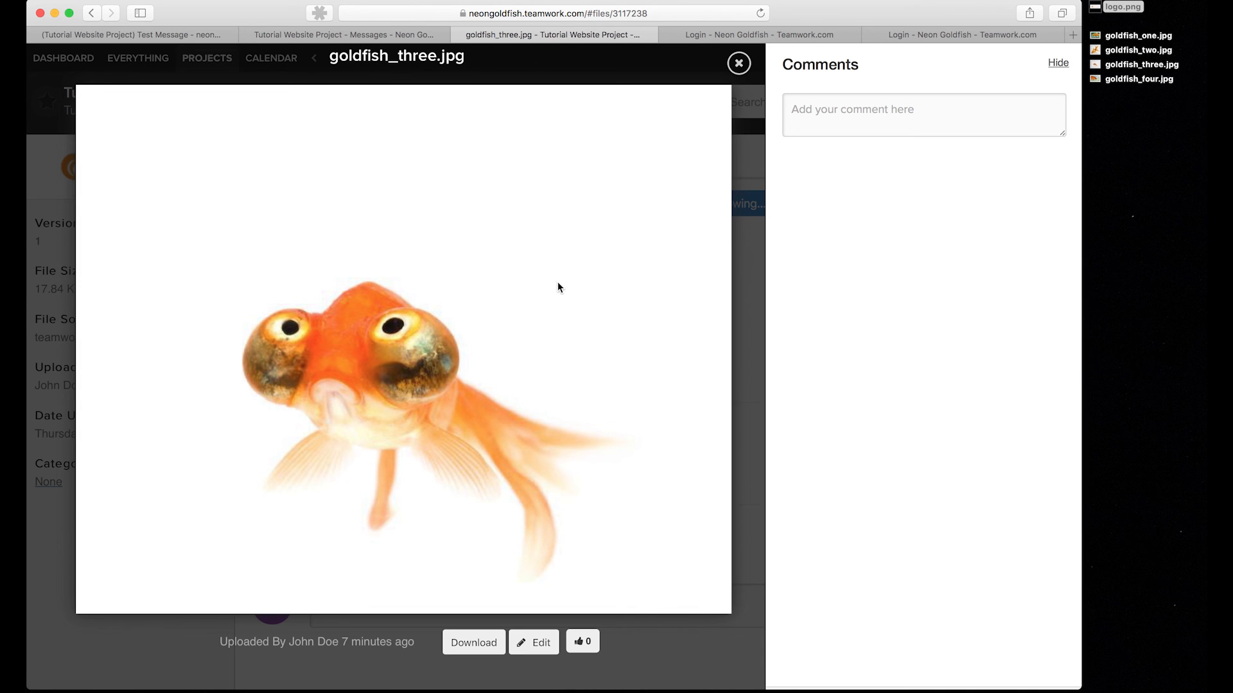
pyautogui.click(837, 126)
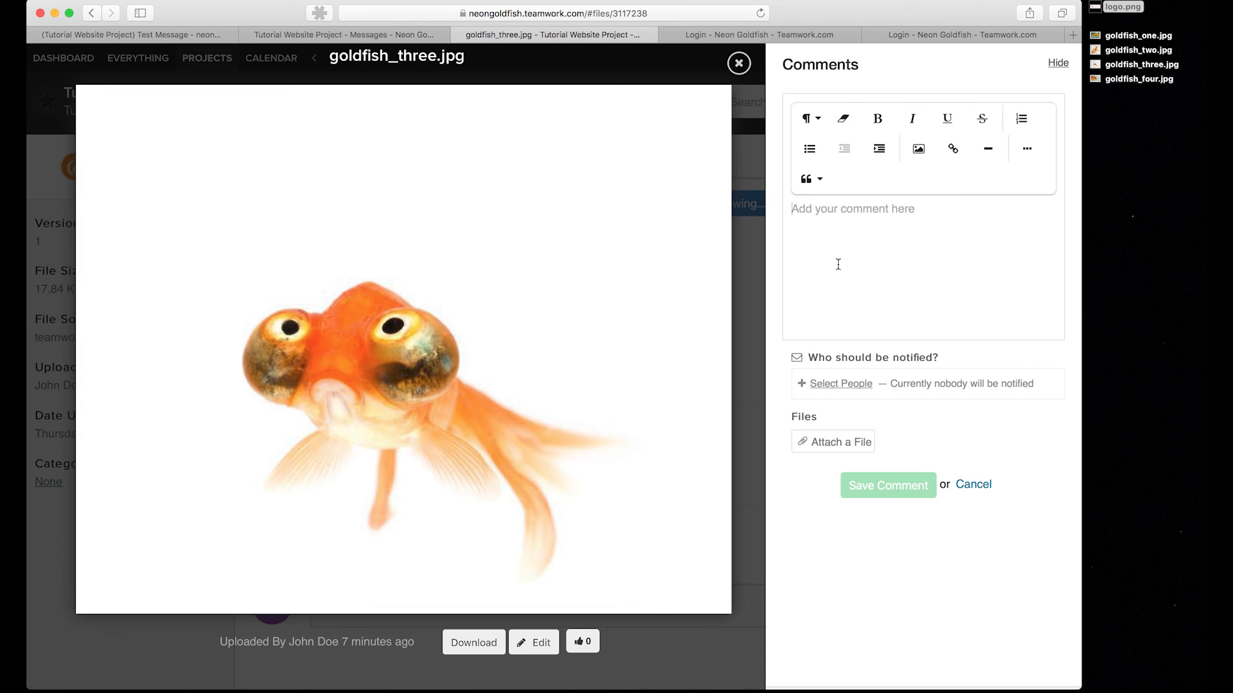